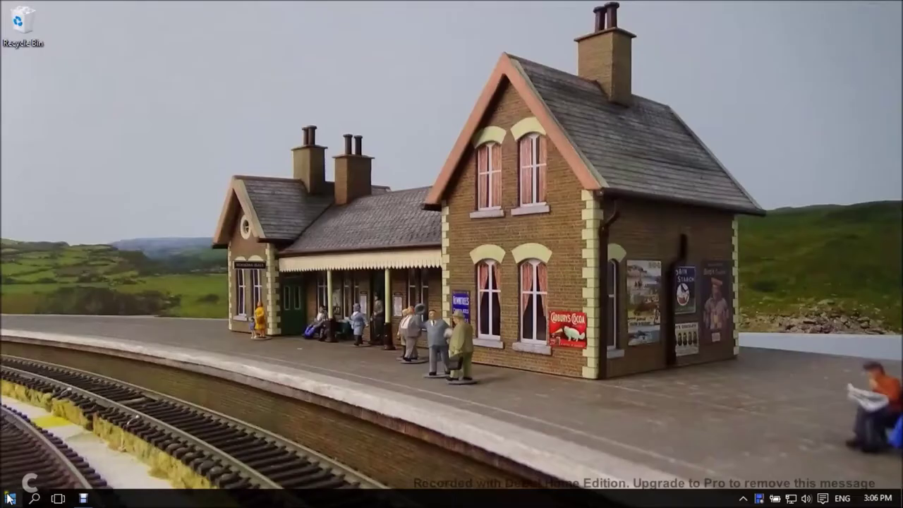
- Launch PhotoFiltre 7 and open WindowsHouseOld0353_2_S.jpg from the Windows folder
left_click(9, 499)
left_click(379, 311)
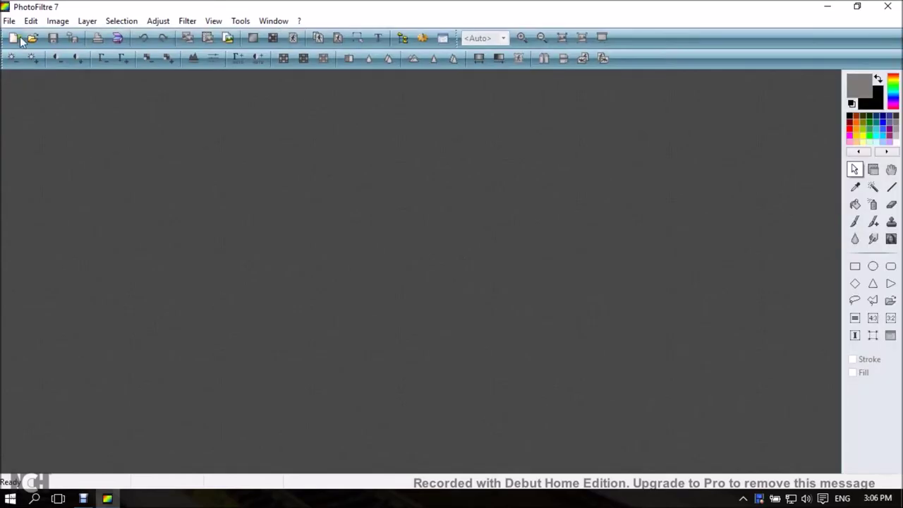
left_click(32, 38)
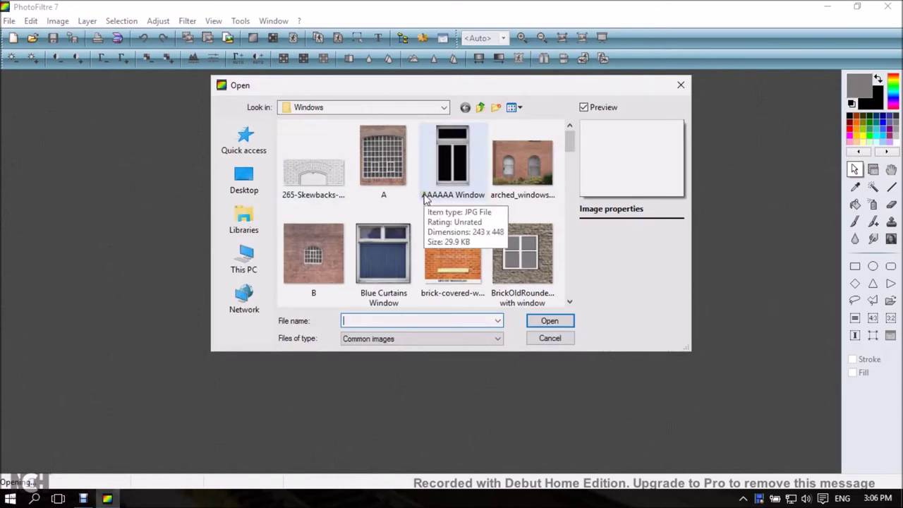
scroll(425, 200, "down", 10)
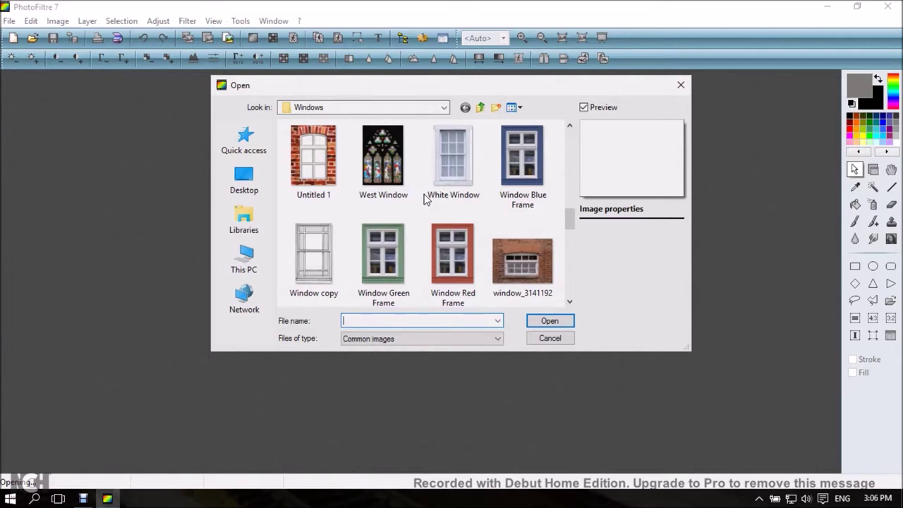
scroll(425, 201, "down", 1)
scroll(425, 200, "down", 1)
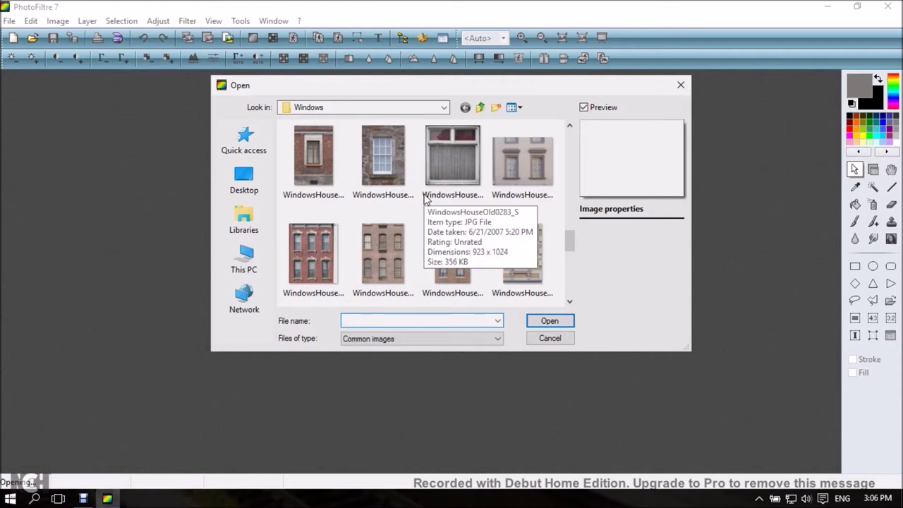
scroll(424, 201, "down", 1)
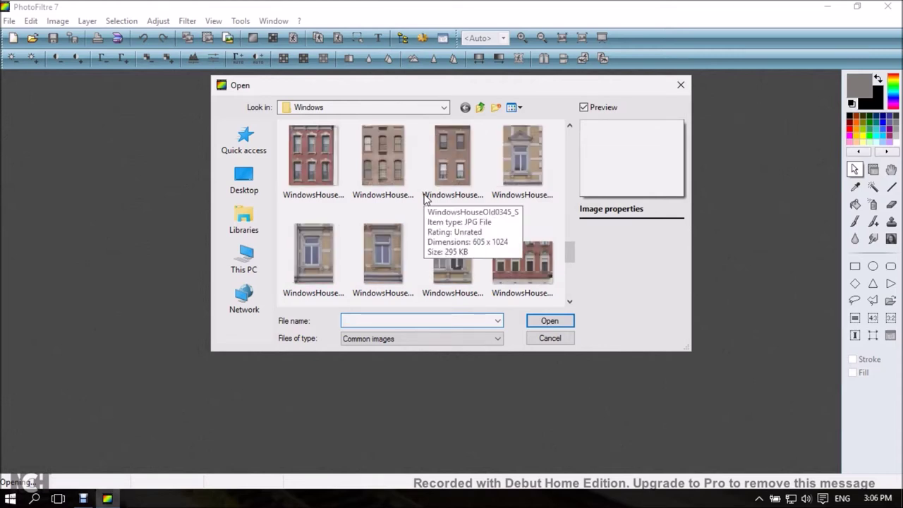
double_click(304, 247)
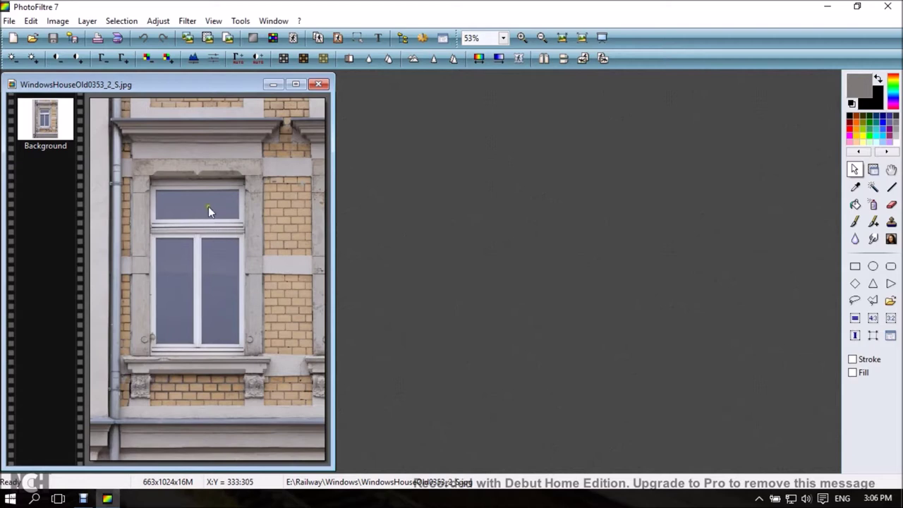
- Crop the photo to a rectangle around the white window frame, 270x499 pixels
left_click(855, 266)
left_click_drag(151, 179, 246, 356)
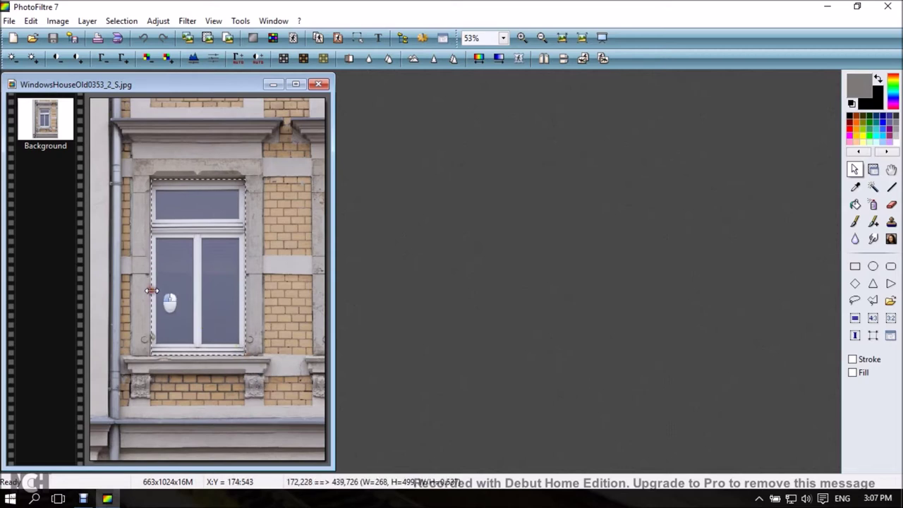
left_click_drag(152, 291, 151, 290)
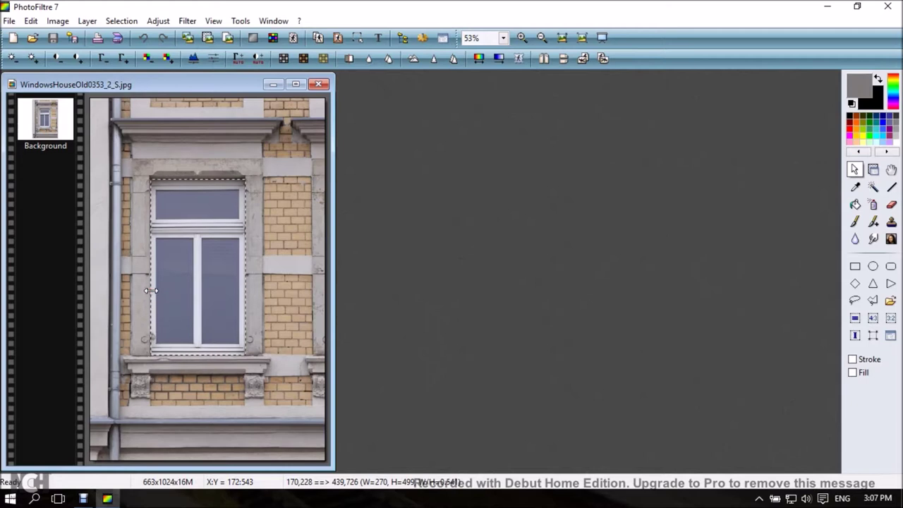
right_click(193, 252)
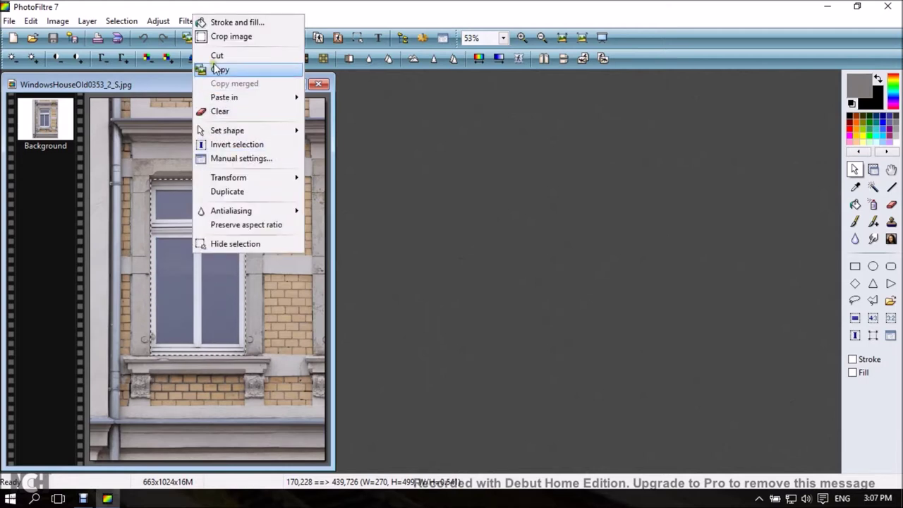
left_click(222, 38)
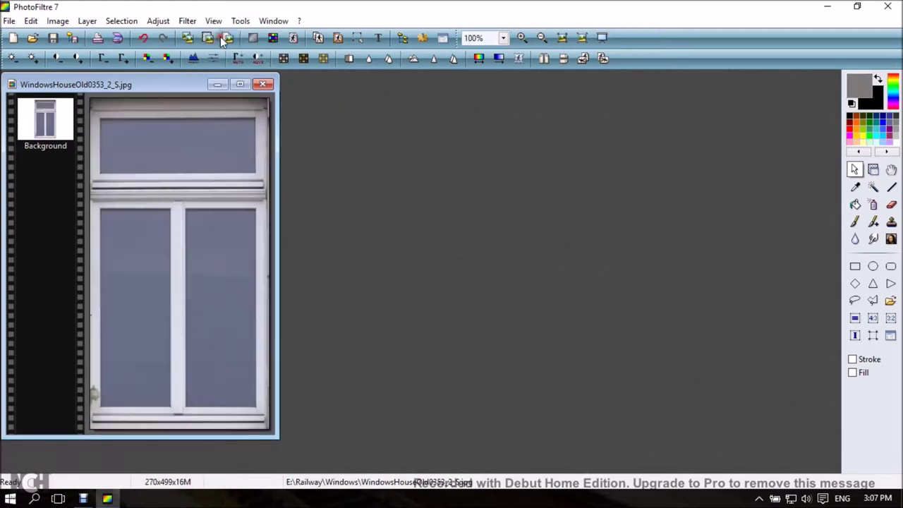
- Select the upper transom glass pane and cut it so it turns solid black
scroll(136, 203, "up", 1)
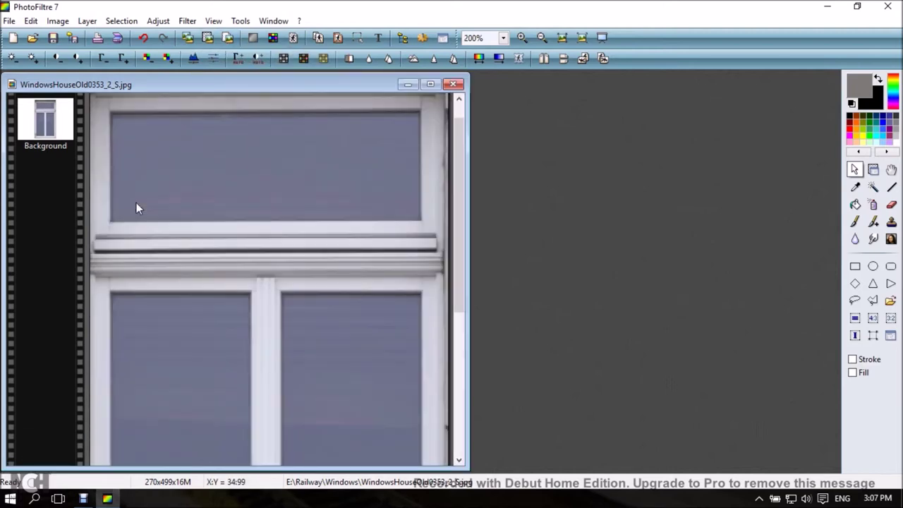
scroll(136, 207, "down", 1)
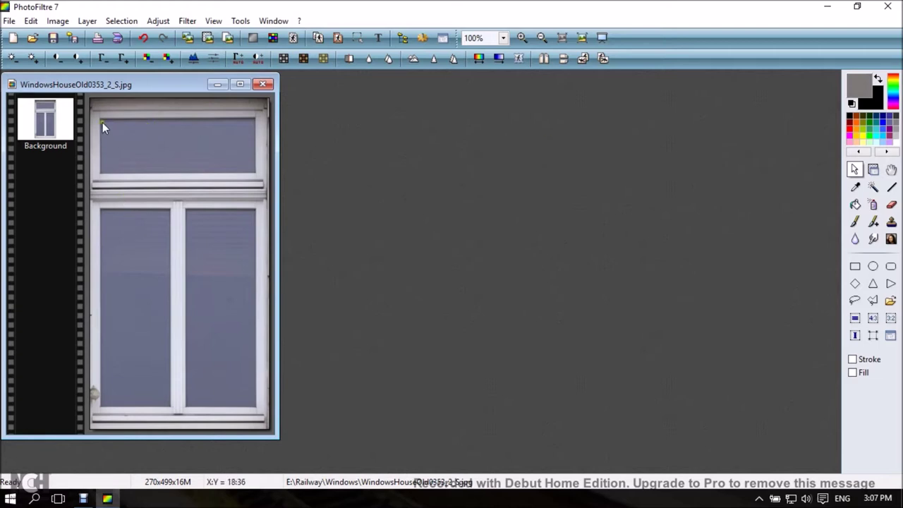
left_click_drag(100, 120, 255, 171)
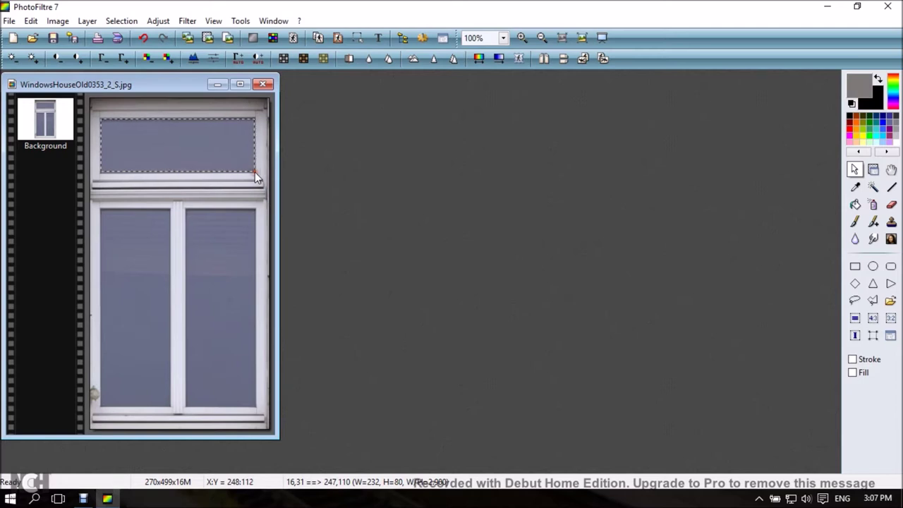
right_click(184, 150)
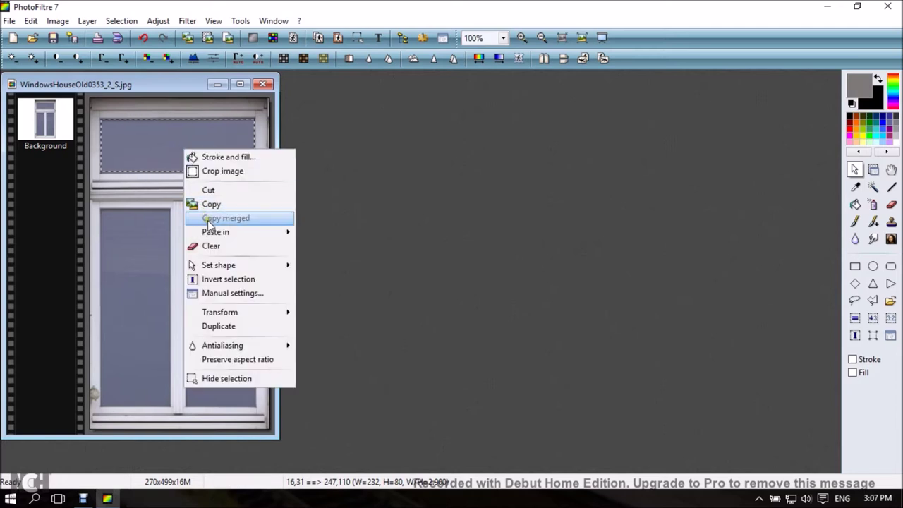
left_click(212, 190)
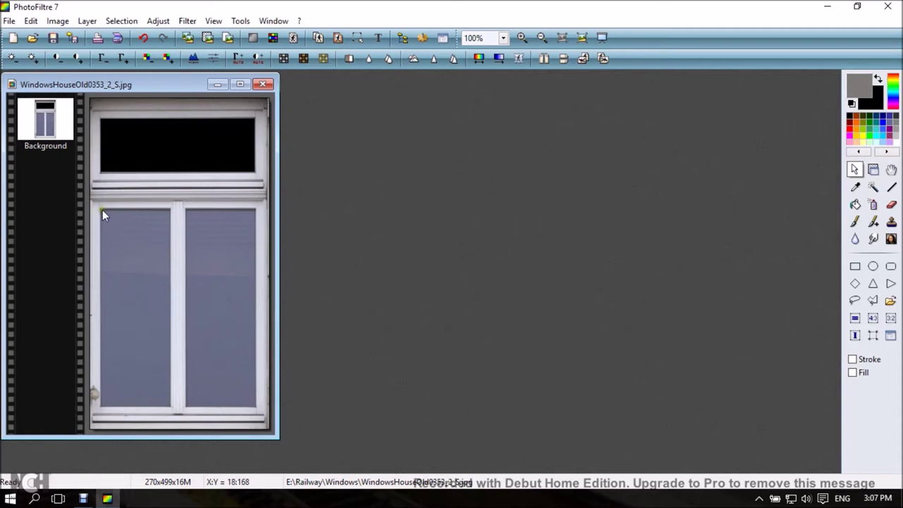
- Cut out the lower left and lower right glass panes so both turn solid black
left_click_drag(101, 209, 168, 409)
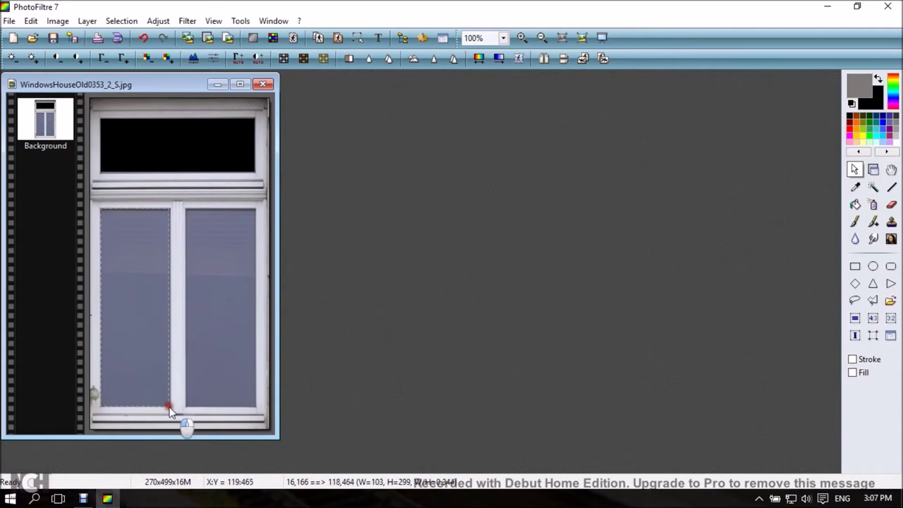
left_click_drag(169, 408, 170, 408)
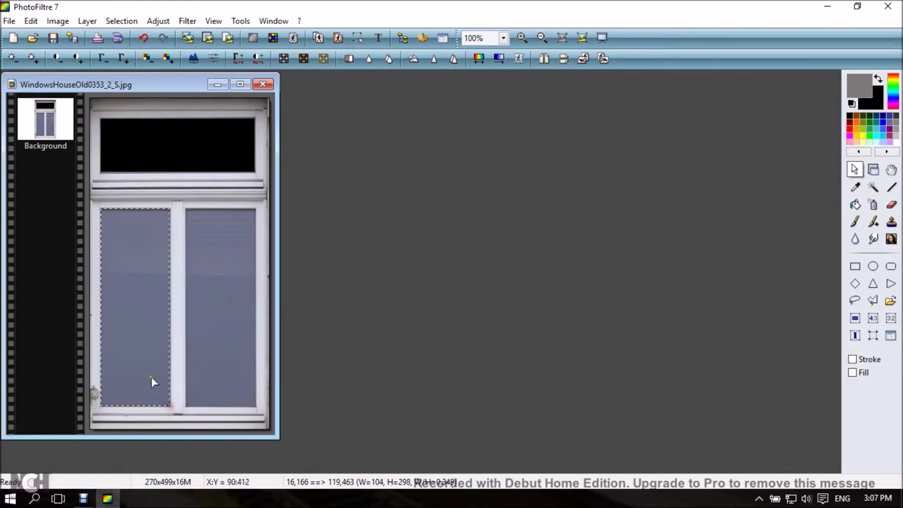
right_click(130, 311)
left_click(156, 115)
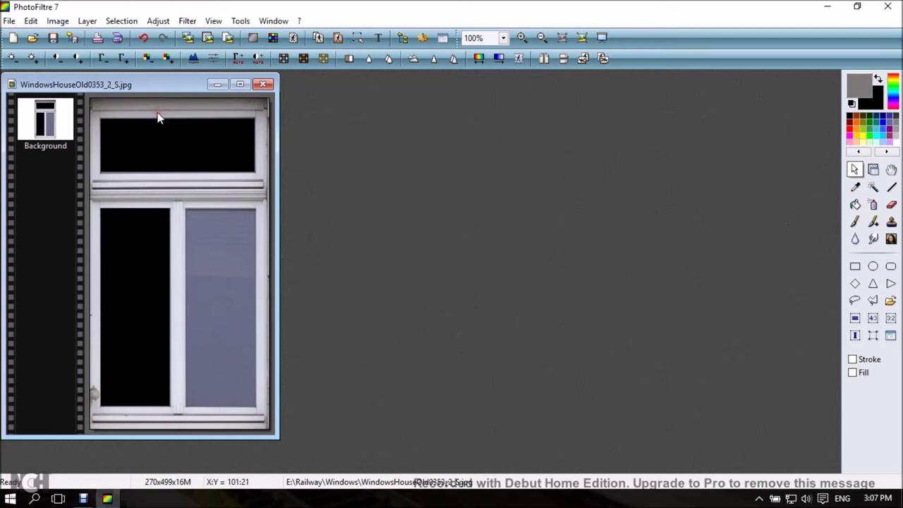
left_click_drag(187, 208, 257, 404)
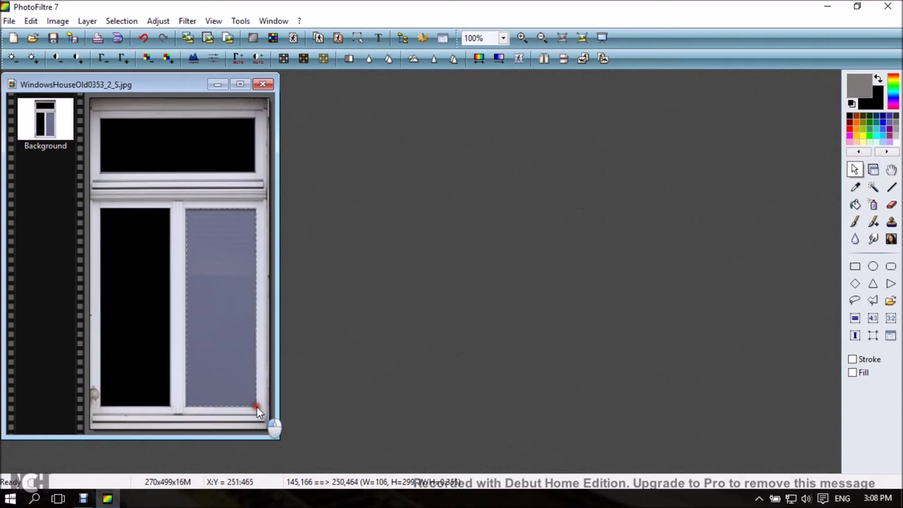
right_click(218, 321)
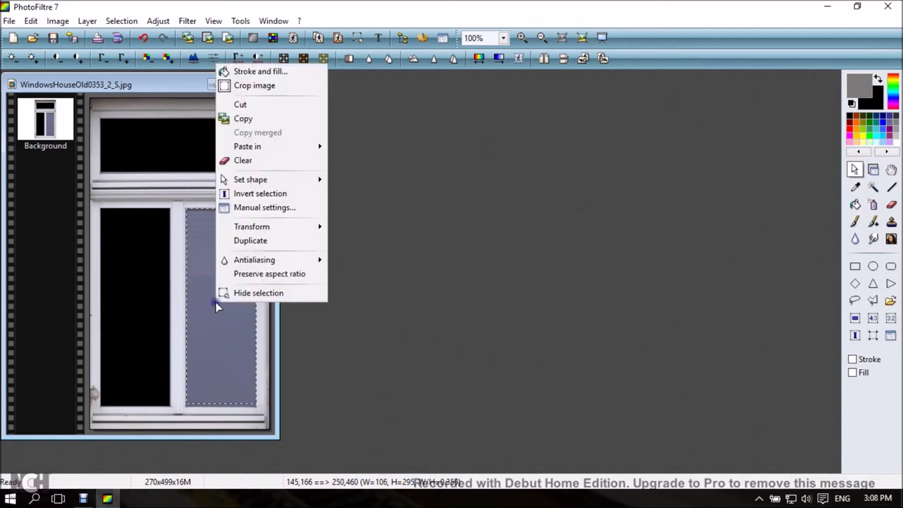
left_click(245, 107)
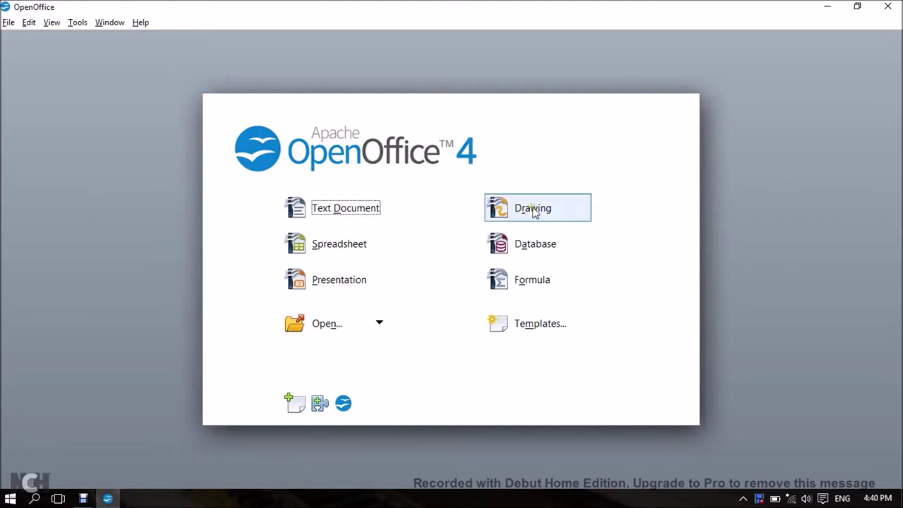
- Start a new drawing and insert the picture AAAAAA Window from file
left_click(529, 206)
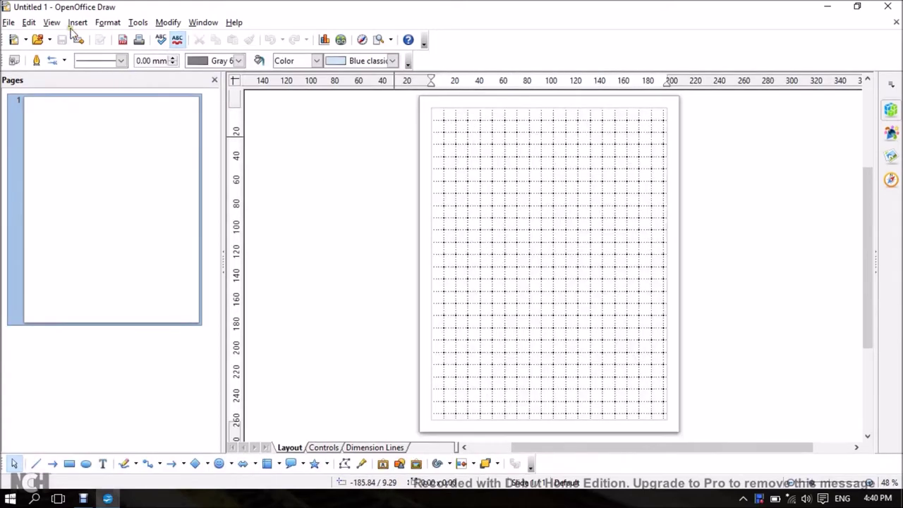
left_click(77, 23)
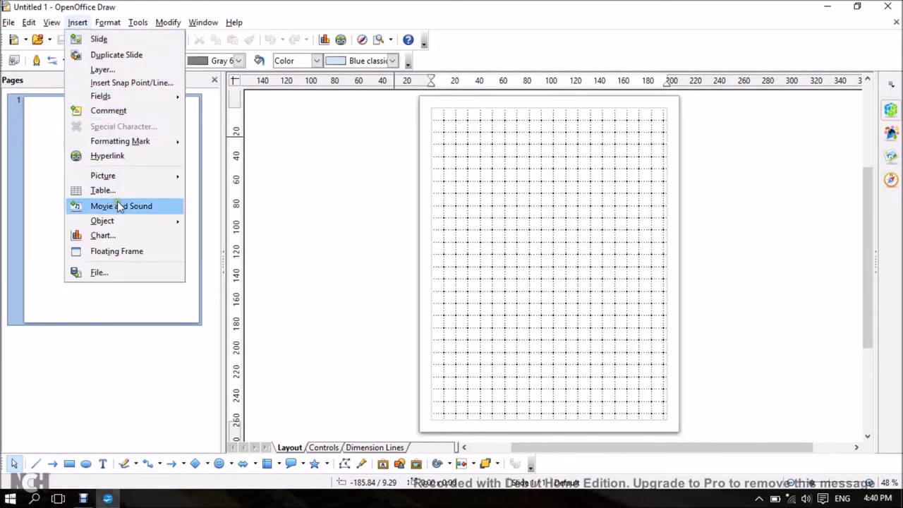
mouse_move(118, 175)
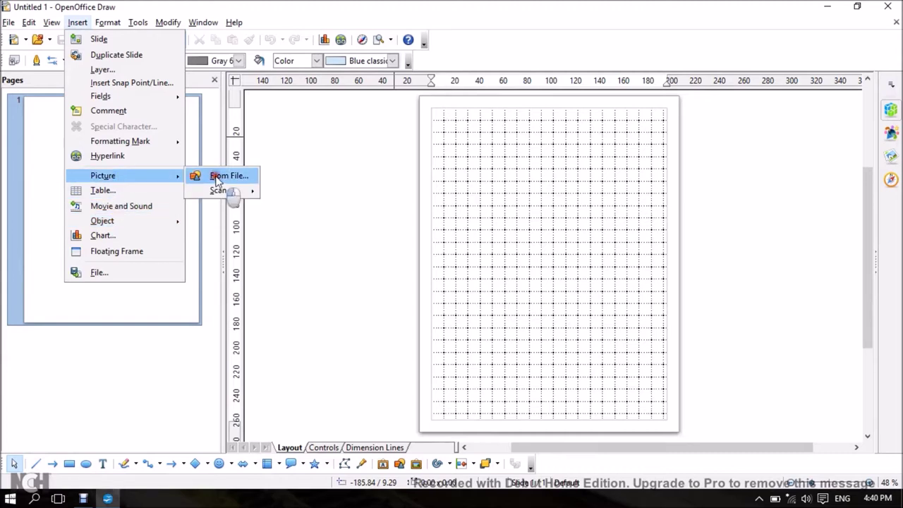
left_click(216, 177)
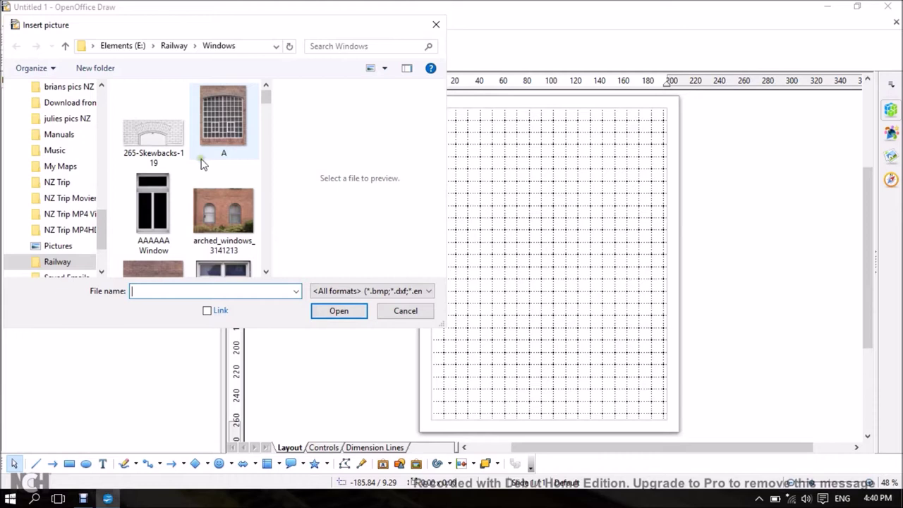
left_click(150, 202)
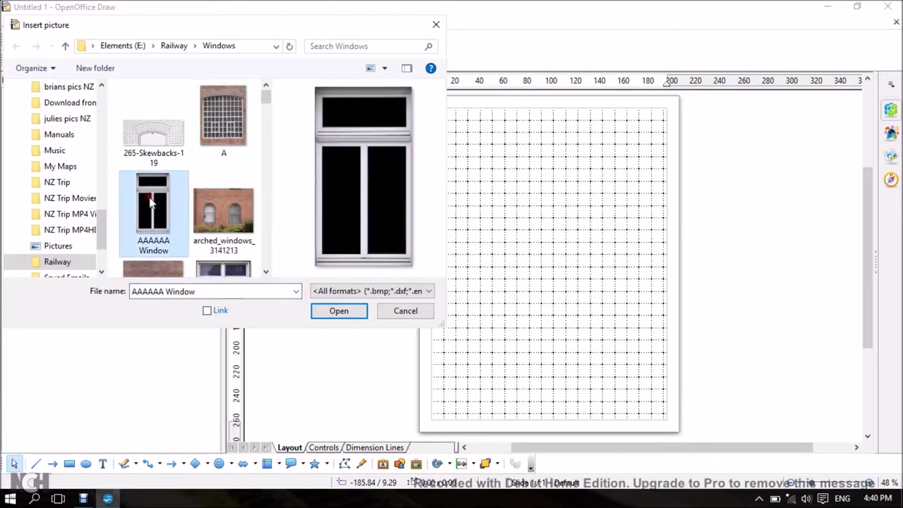
left_click(336, 313)
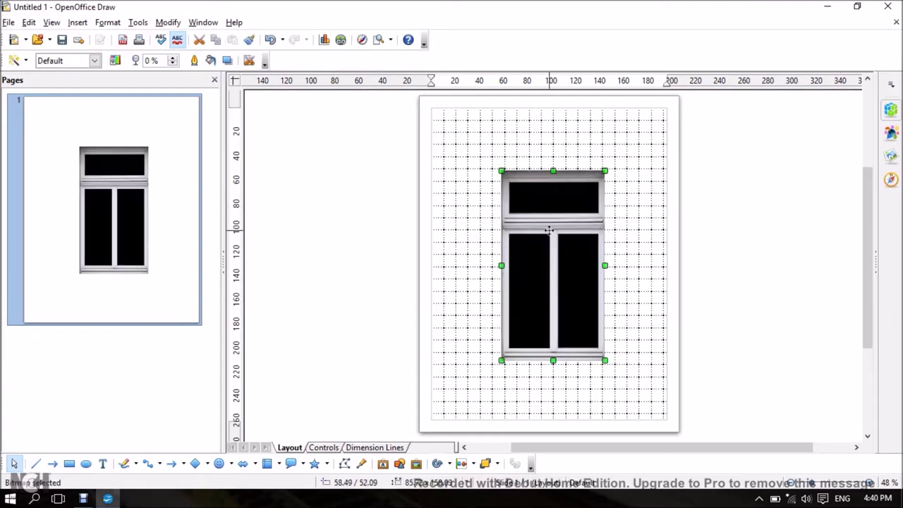
- Reset the window picture to original size, then resize it to 12 mm by 24 mm
right_click(547, 232)
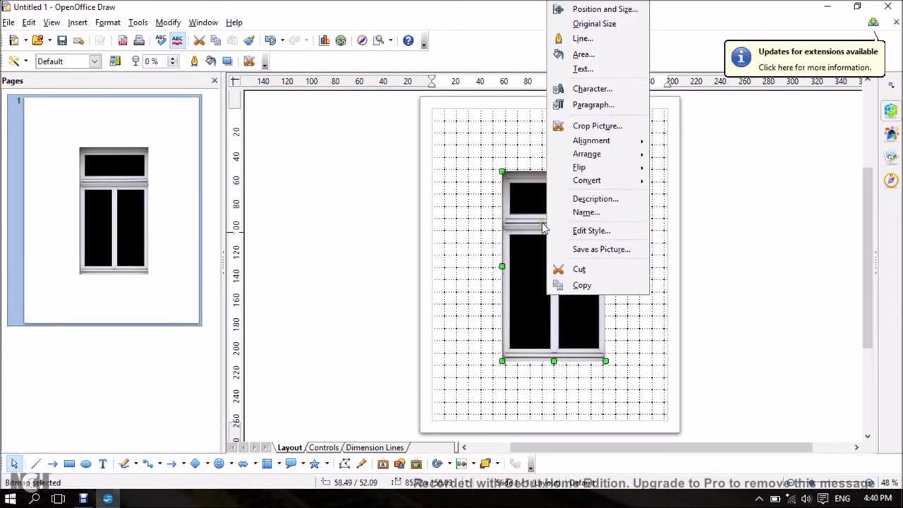
left_click(595, 25)
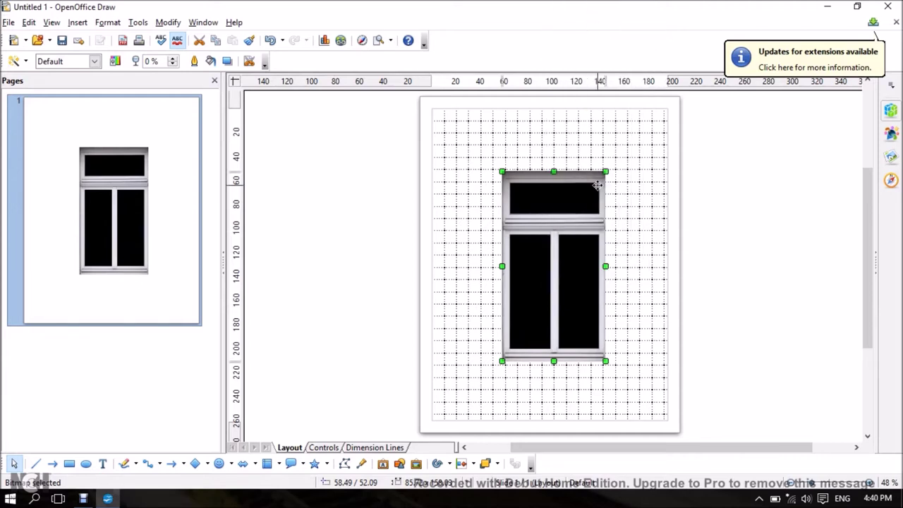
right_click(559, 205)
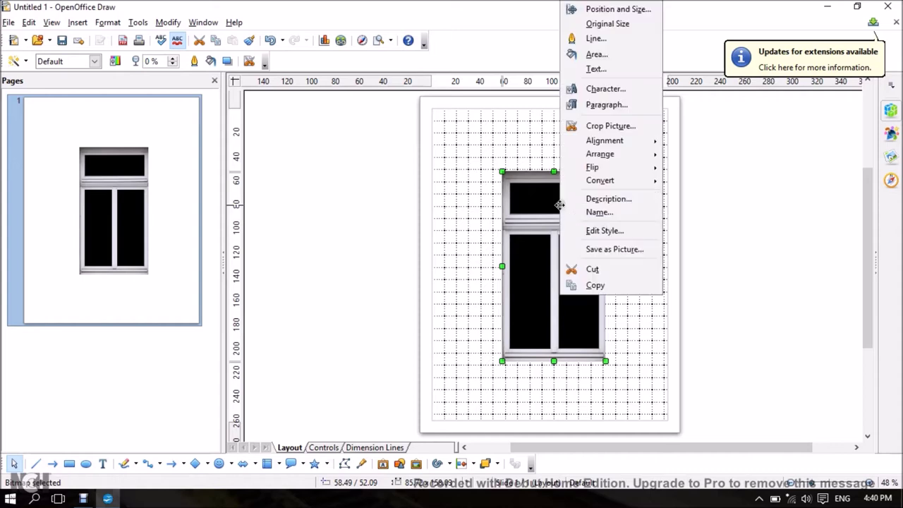
left_click(605, 10)
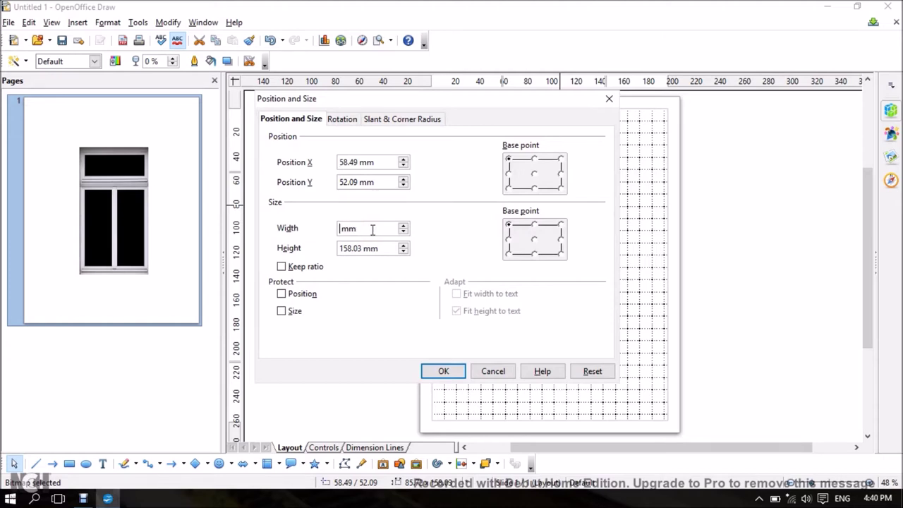
type("12.00")
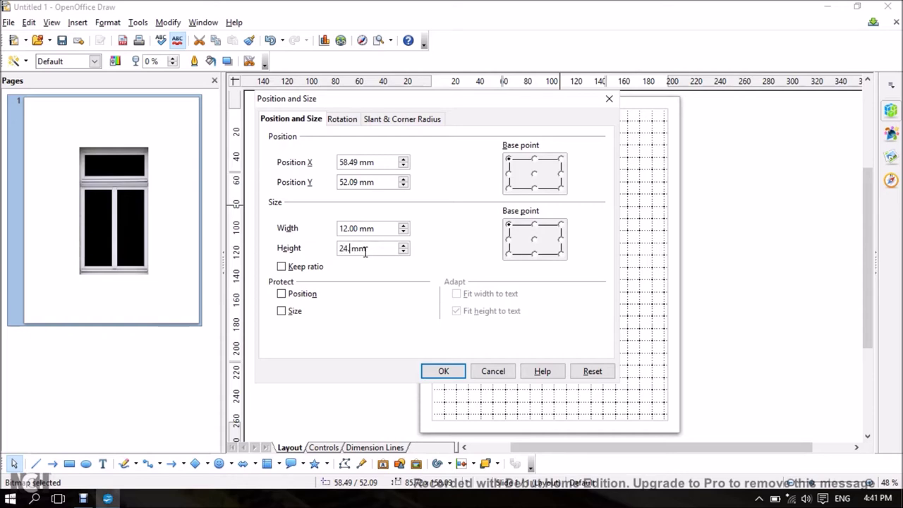
left_click(445, 372)
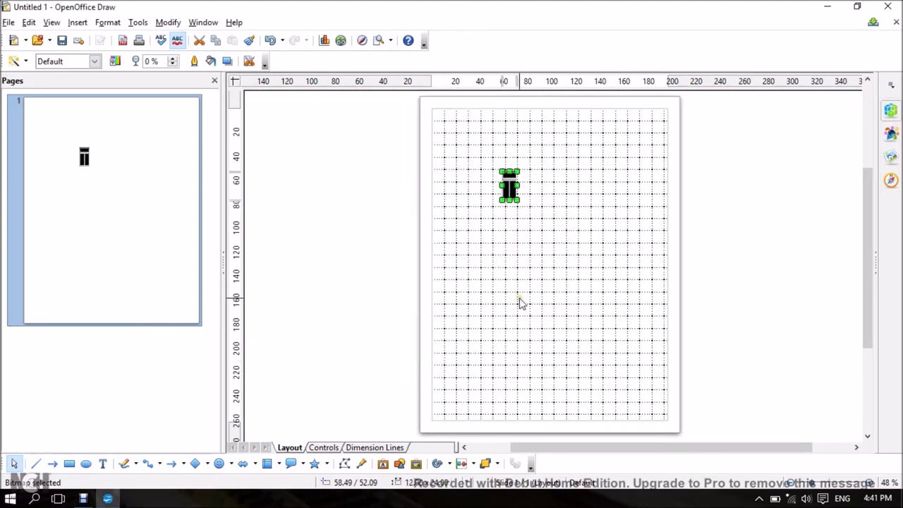
- Move the window picture to the page's top-left corner and draw a rectangle covering it
left_click_drag(513, 183, 450, 129)
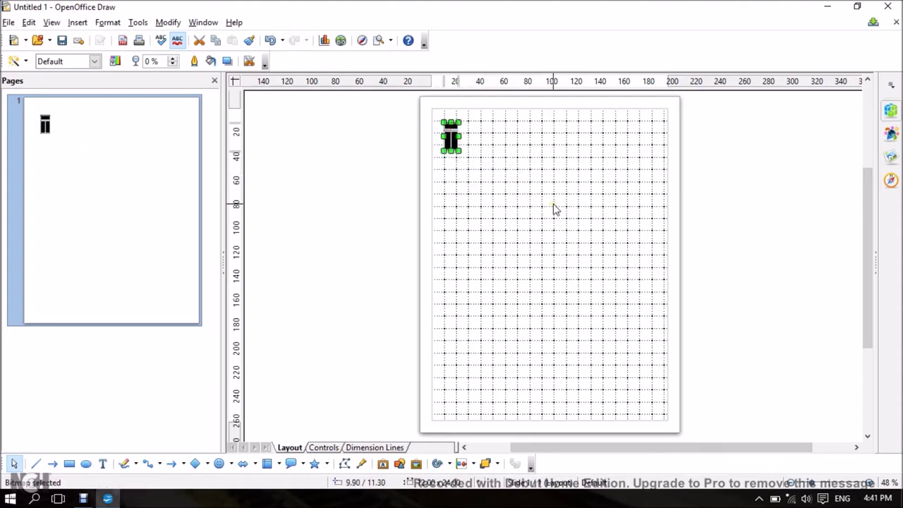
key("KP_Divide")
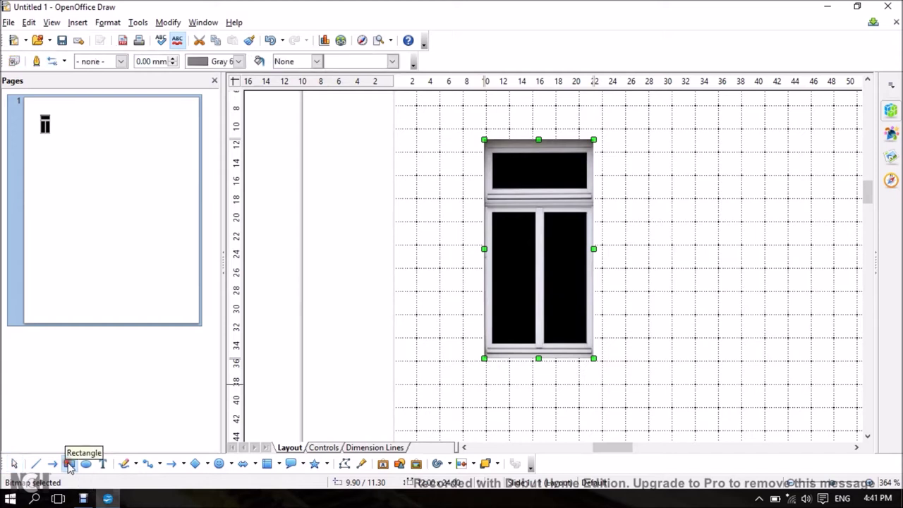
left_click(69, 465)
left_click_drag(458, 122, 626, 386)
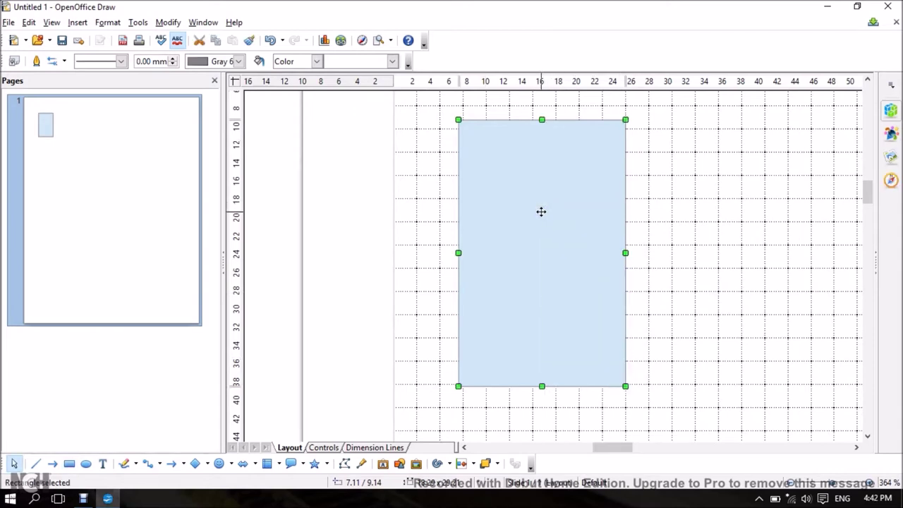
right_click(542, 212)
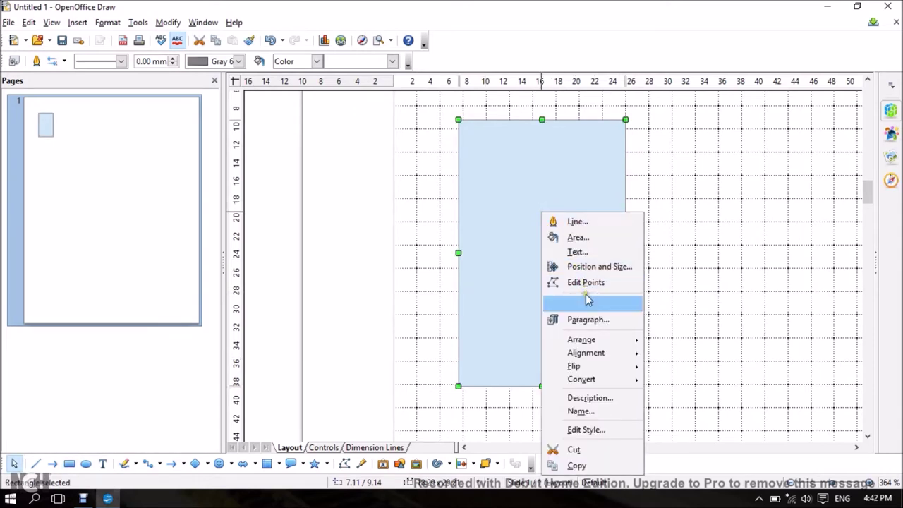
- Send the rectangle behind the window and trim its right and bottom edges inward
mouse_move(599, 342)
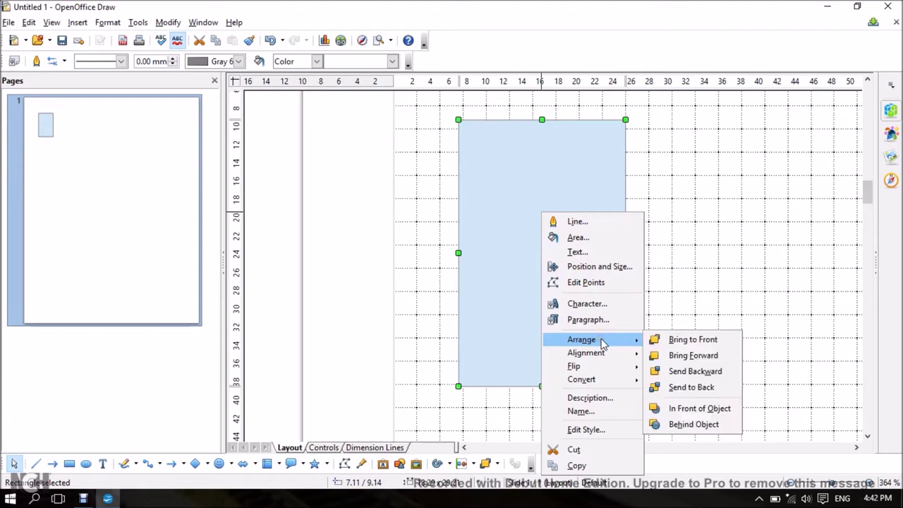
left_click(680, 390)
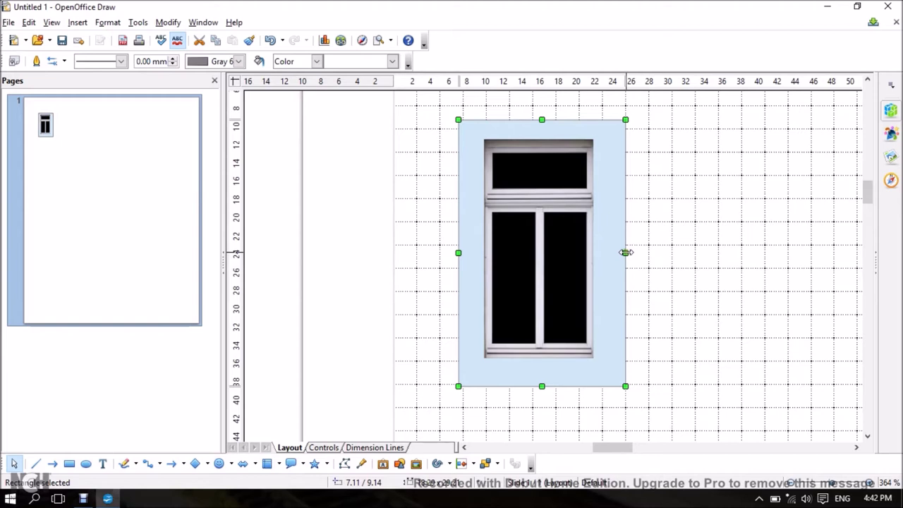
left_click_drag(626, 252, 616, 252)
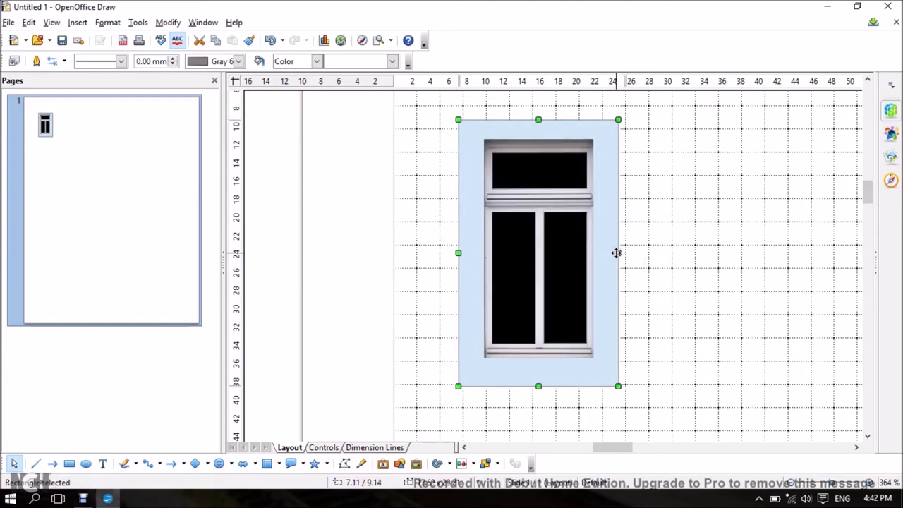
left_click_drag(539, 384, 539, 375)
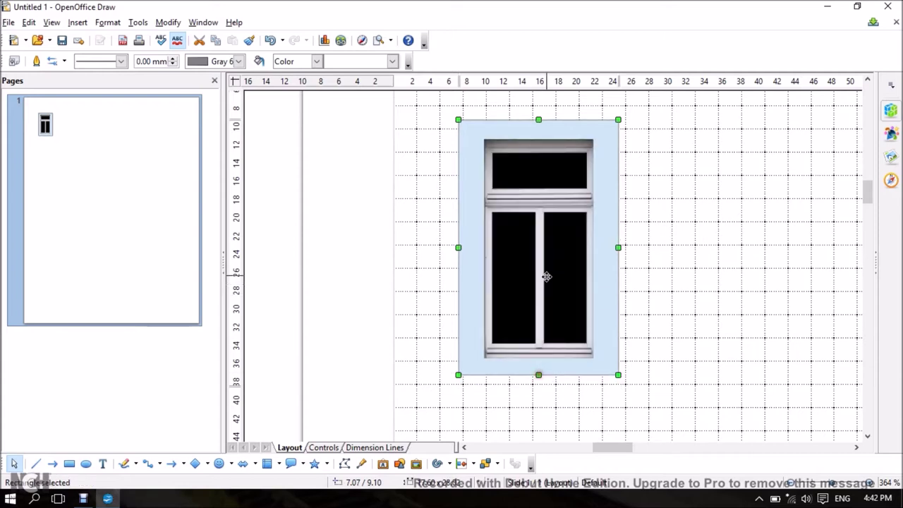
- Fill the rectangle with Gray 3
left_click(393, 62)
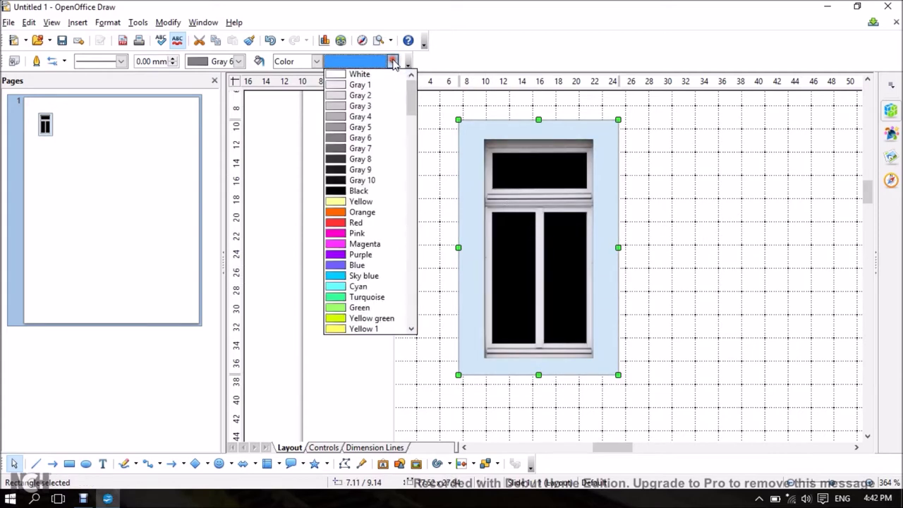
left_click(342, 96)
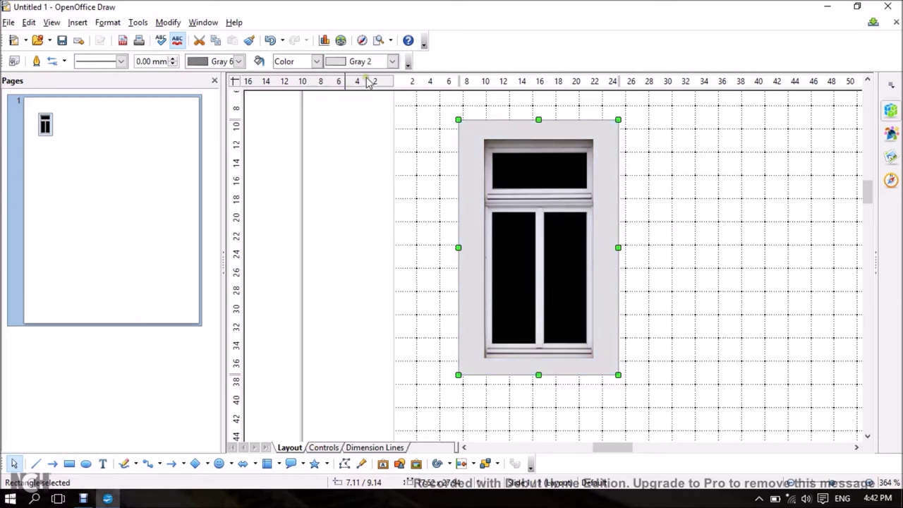
left_click(393, 62)
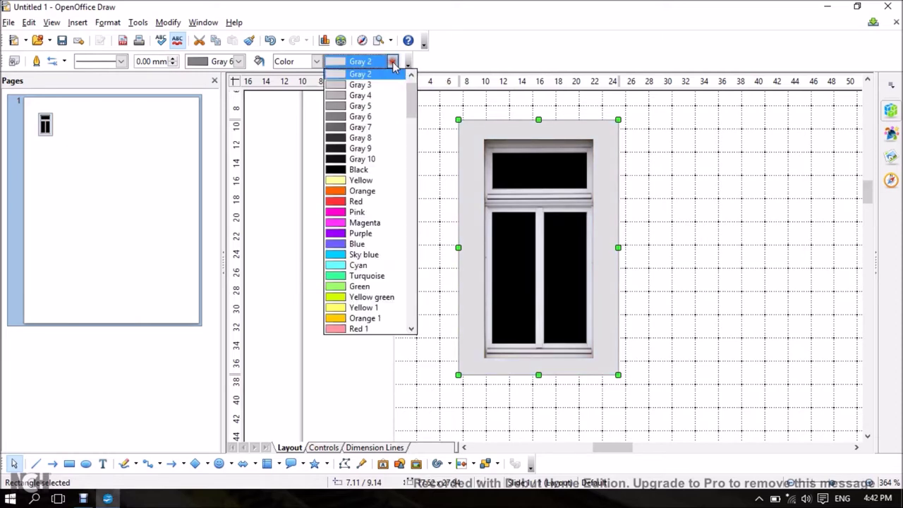
left_click(337, 86)
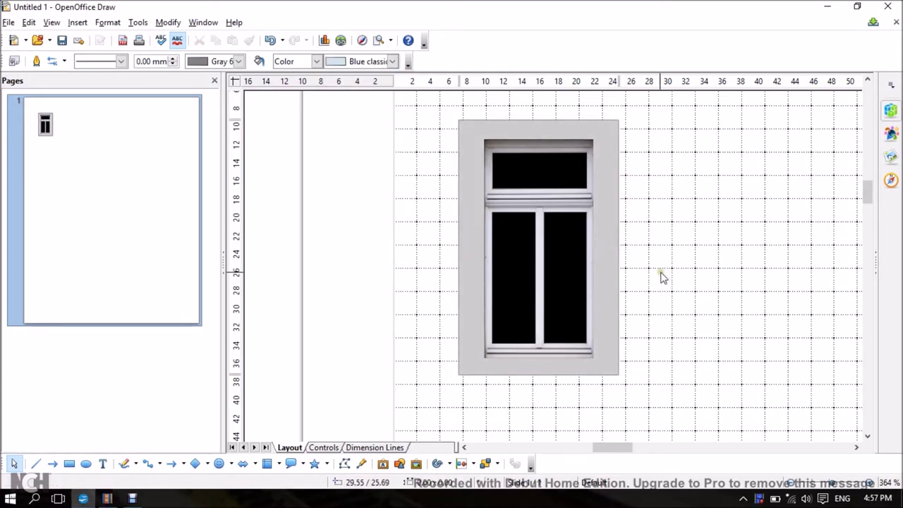
- Select all and group the window and gray rectangle into one object
left_click(29, 22)
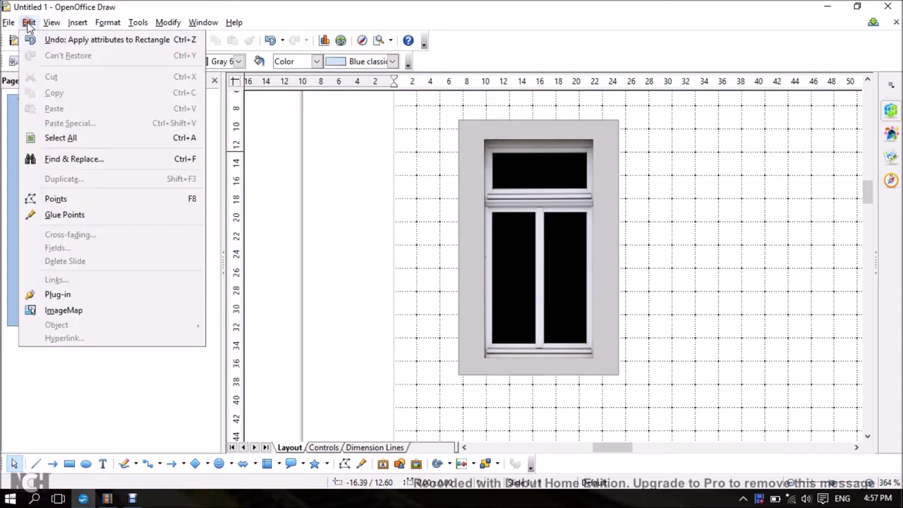
left_click(69, 139)
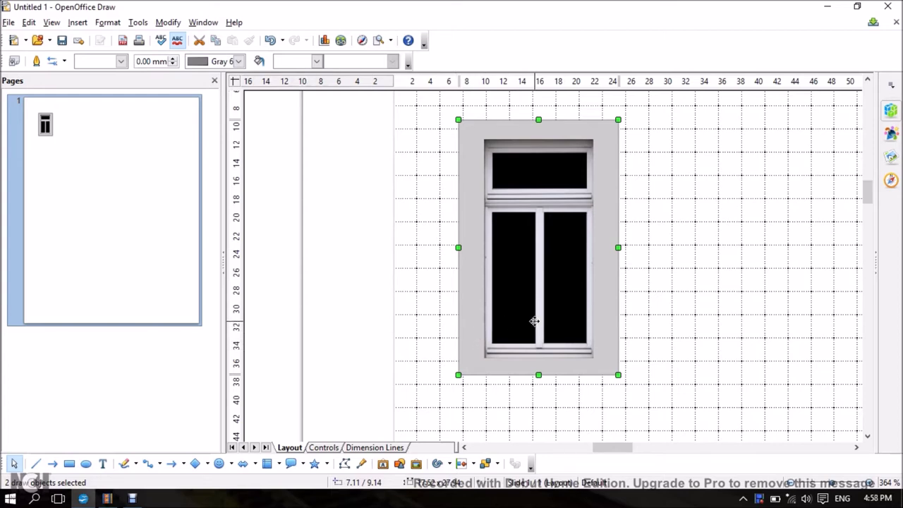
right_click(544, 294)
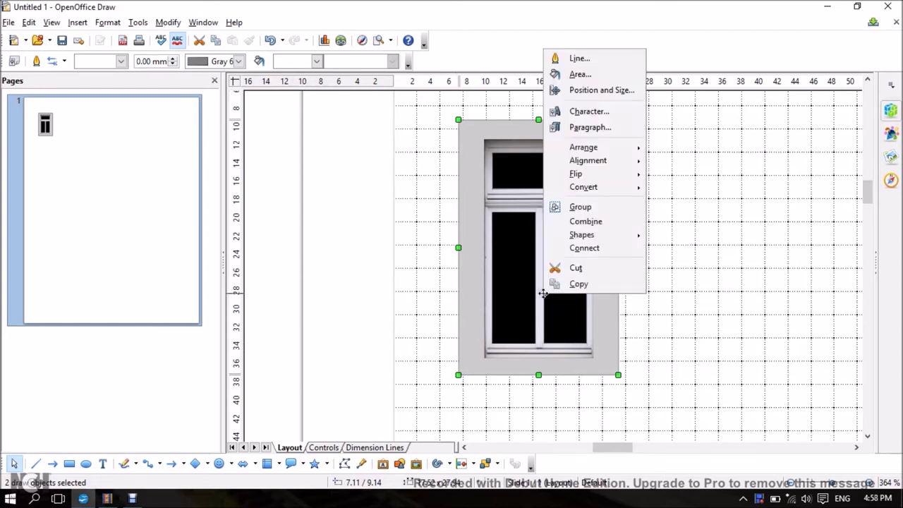
left_click(581, 209)
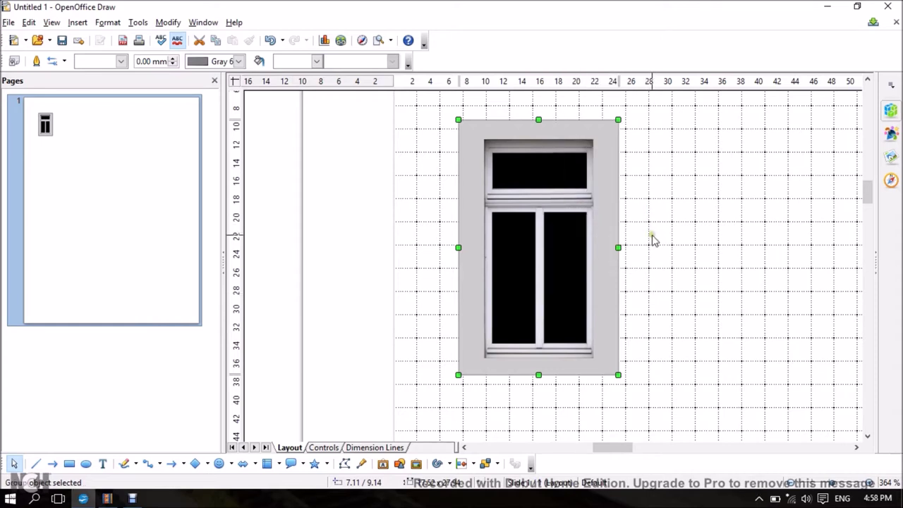
- Nudge the group with arrow keys to about 2.11/2.14 near the top-left corner
key("Right")
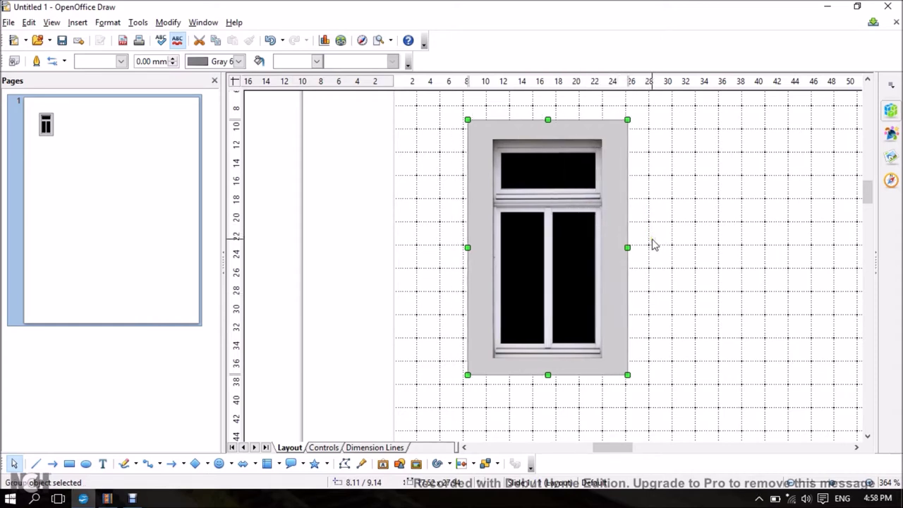
key("Left")
key("Left")
key("Left")
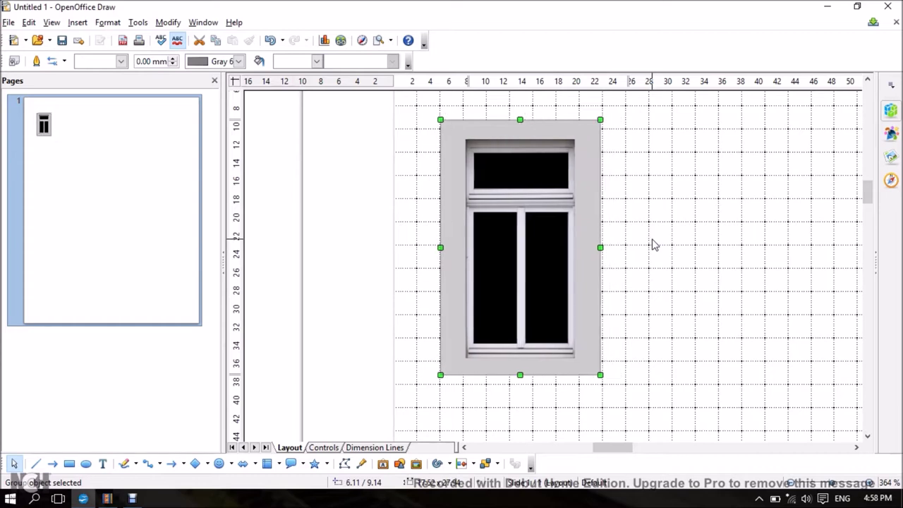
scroll(681, 263, "up", 3)
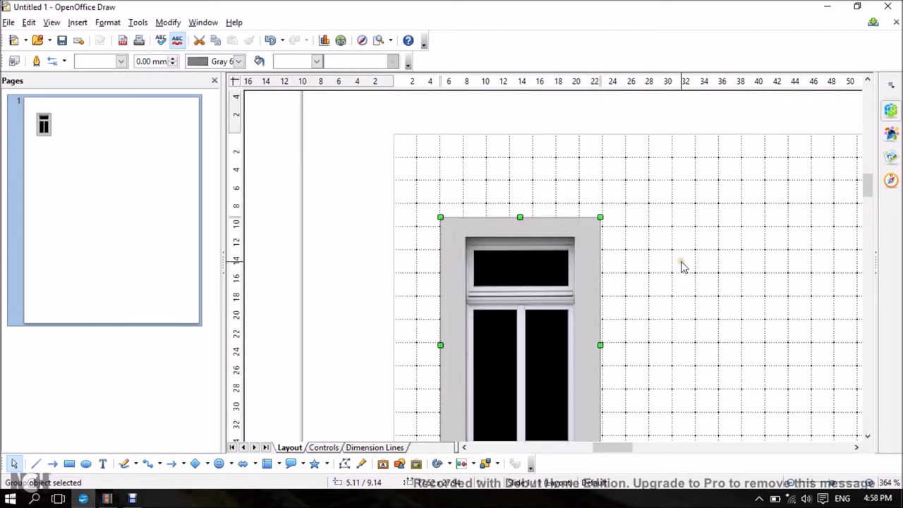
scroll(682, 266, "down", 3)
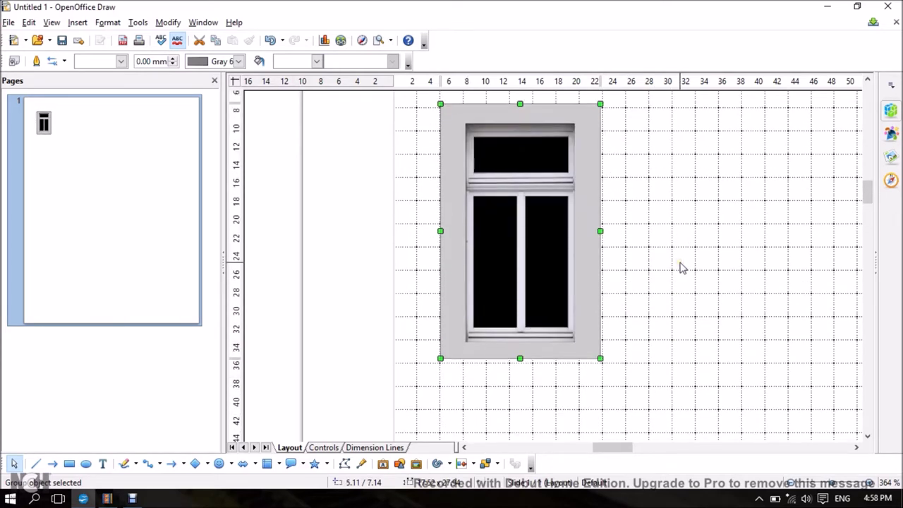
scroll(683, 272, "up", 3)
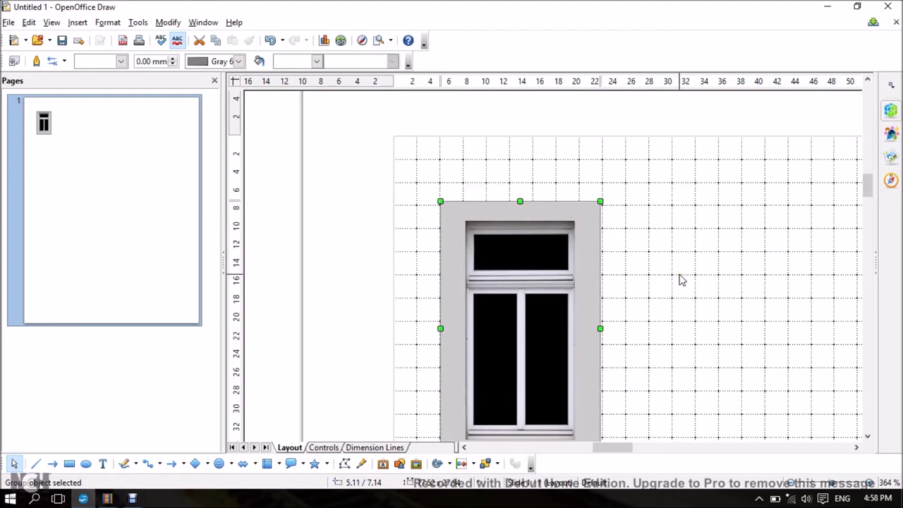
scroll(681, 280, "down", 3)
scroll(681, 280, "up", 3)
key("Up")
key("Up")
key("Up")
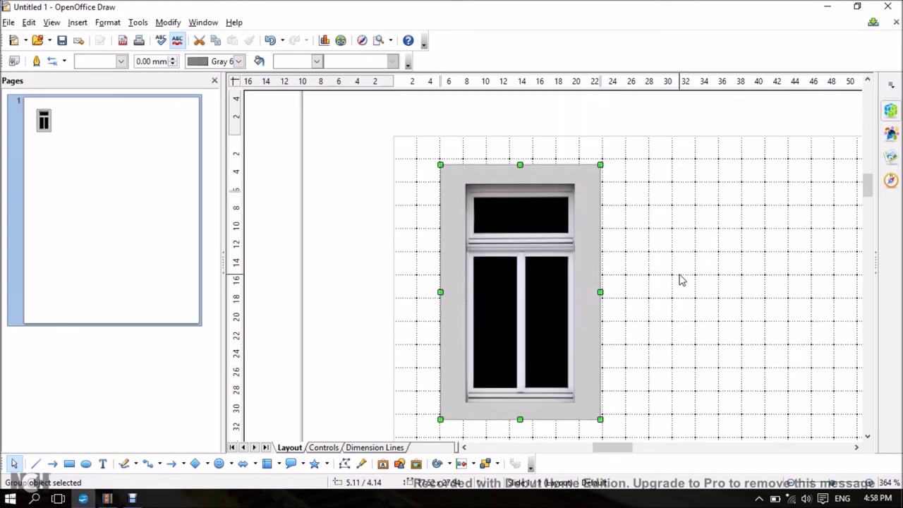
key("Up")
key("Left")
key("Left")
key("Left")
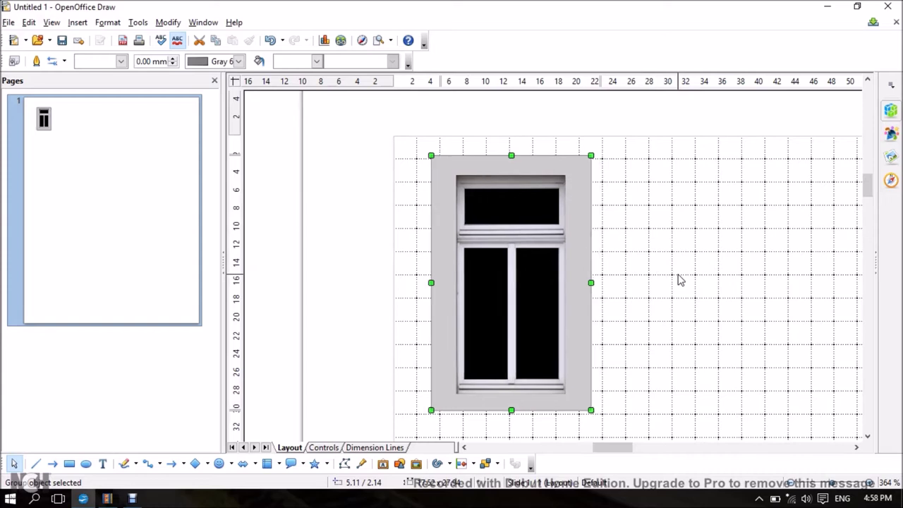
- Copy the window group and paste a second one, nudged right of the original
right_click(530, 259)
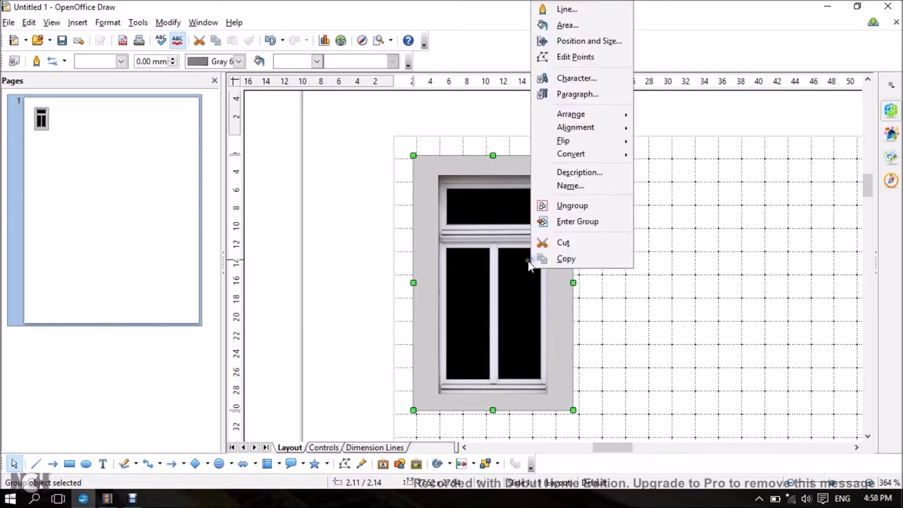
left_click(570, 259)
right_click(620, 267)
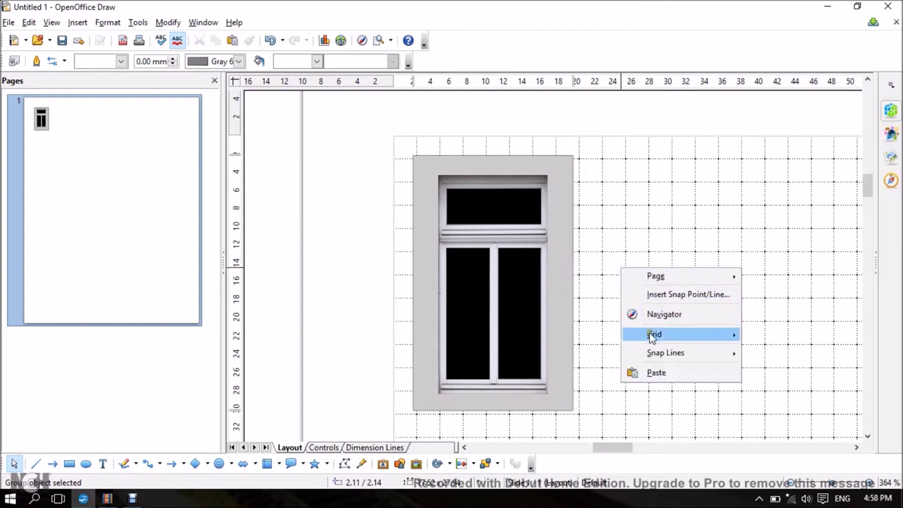
left_click(656, 373)
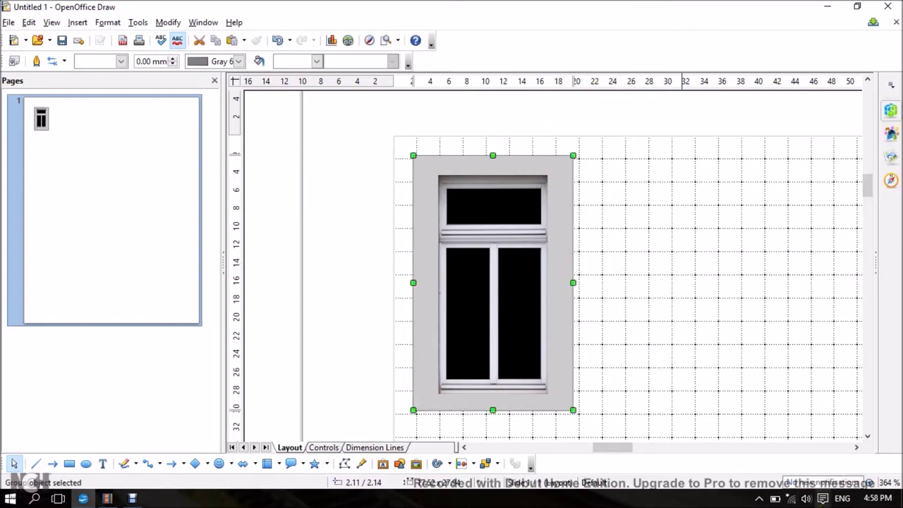
key("Right")
key("Right")
key("Right")
key("Right")
key("Right")
key("Right")
key("Right")
key("Right")
key("Right")
key("Right")
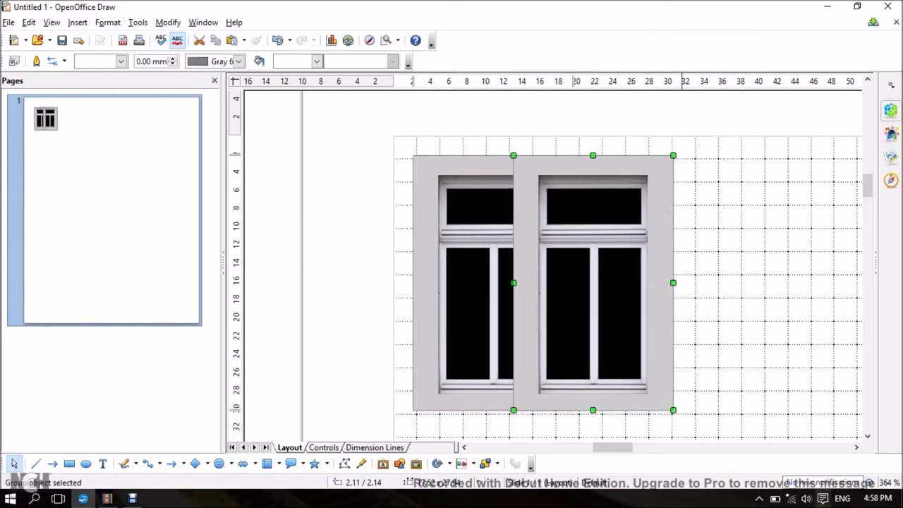
key("Right")
key("Right")
key("Right")
key("Right")
key("Right")
key("Right")
key("Right")
key("Right")
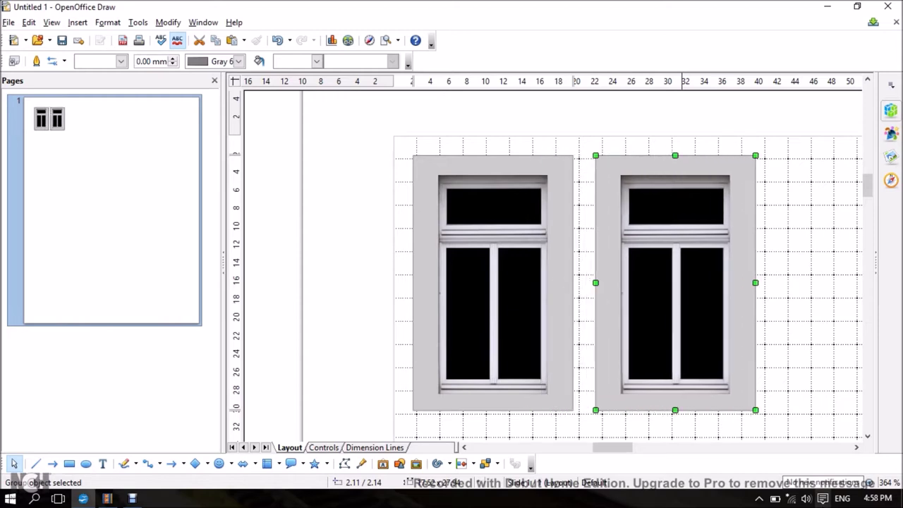
key("Right")
key("Right")
key("Right")
key("Right")
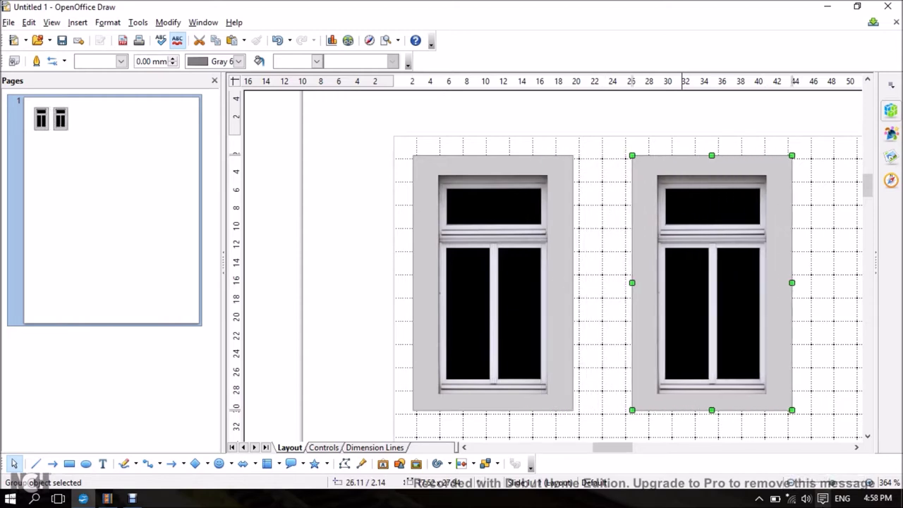
- Paste a third window group and nudge it to about 48.11/2.14 at the row's end
right_click(842, 397)
left_click(755, 386)
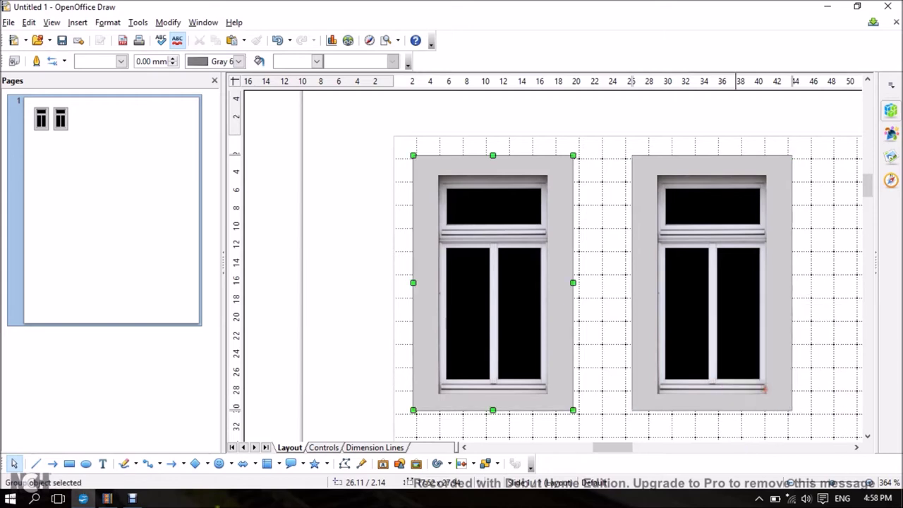
key("Right")
key("Right")
key("Right")
key("Right")
key("Right")
key("Right")
key("Right")
key("Right")
key("Right")
key("Right")
key("Right")
key("Right")
key("Right")
key("Right")
key("Right")
key("Right")
key("Right")
key("Right")
key("Right")
key("Right")
key("Right")
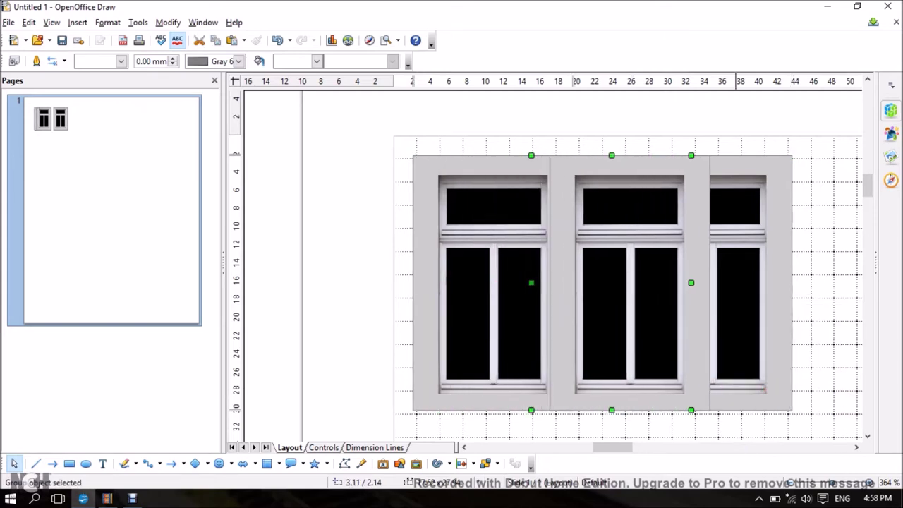
key("Right")
key("Right")
key("Right")
key("Right")
key("Right")
key("Right")
key("Right")
key("Right")
key("Right")
key("Right")
key("Right")
key("Right")
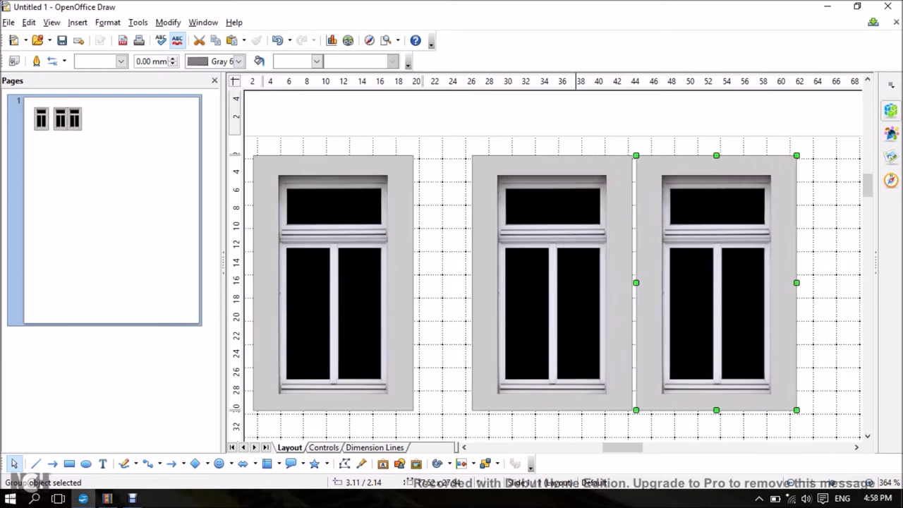
key("Right")
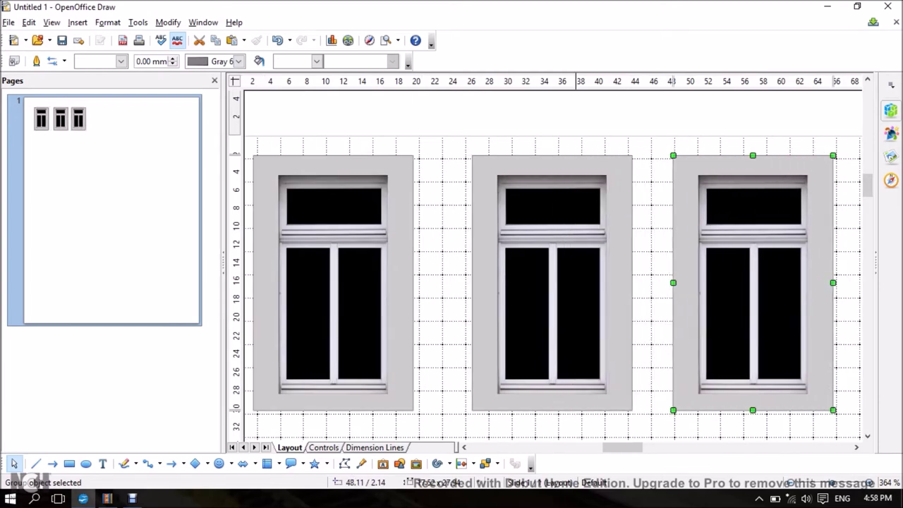
key("KP_Subtract")
key("KP_Subtract")
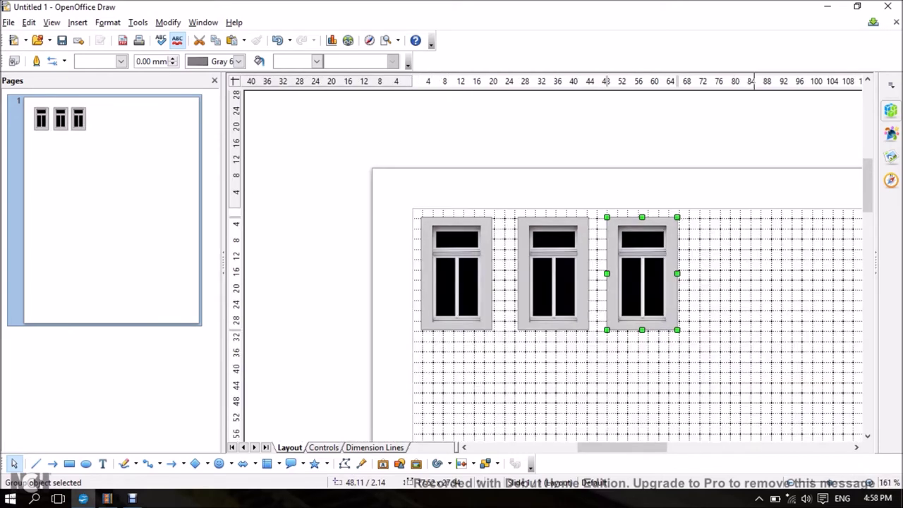
- Paste a fourth copy of the window group and move it right of the third
right_click(751, 265)
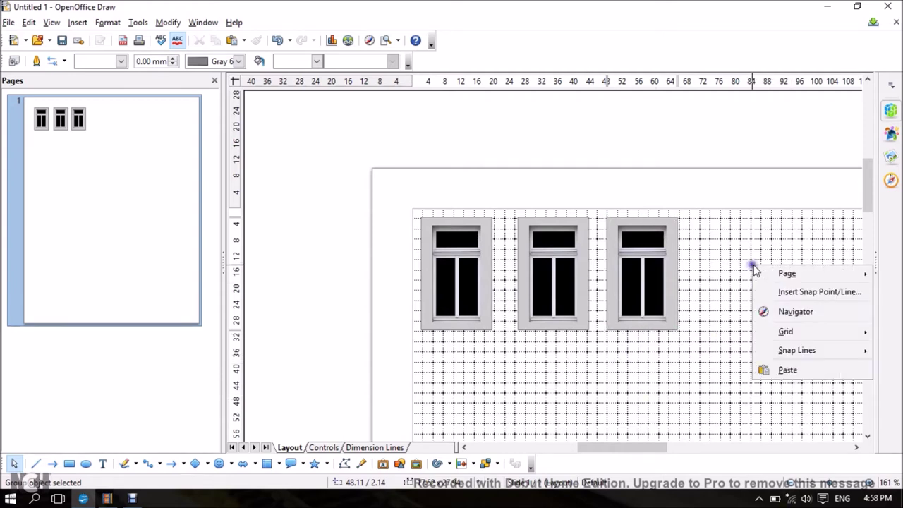
left_click(787, 371)
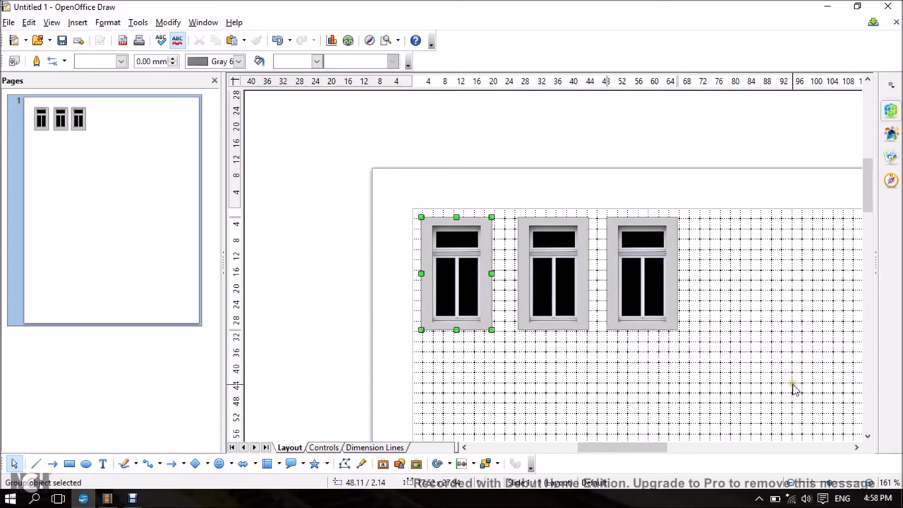
key("Right")
key("Right")
key("Right")
key("Right")
key("Right")
key("Right")
key("Right")
key("Right")
key("Right")
key("Right")
key("Right")
key("Right")
key("Right")
key("Right")
key("Right")
key("Right")
key("Right")
key("Right")
key("Right")
key("Right")
key("Right")
key("Right")
key("Right")
key("Right")
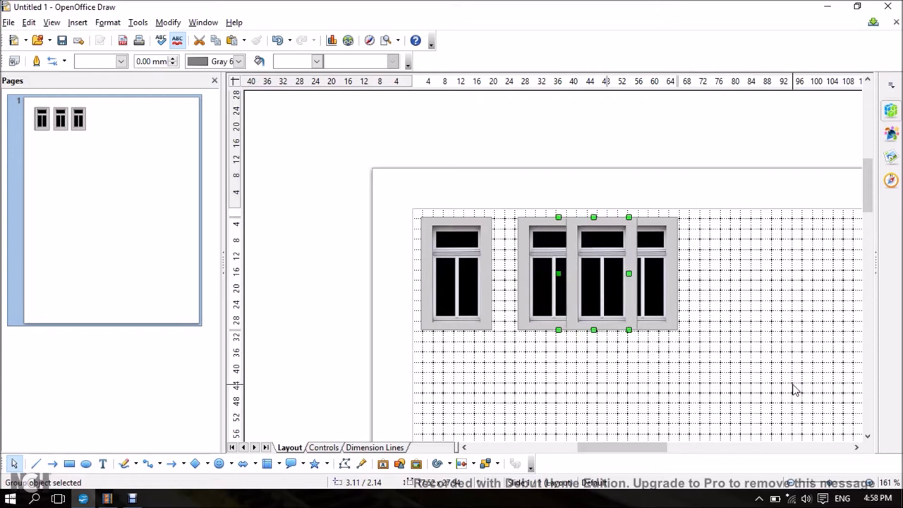
- Paste a fifth window group and shift it right to follow the fourth
key("Right")
key("Right")
key("Right")
key("Right")
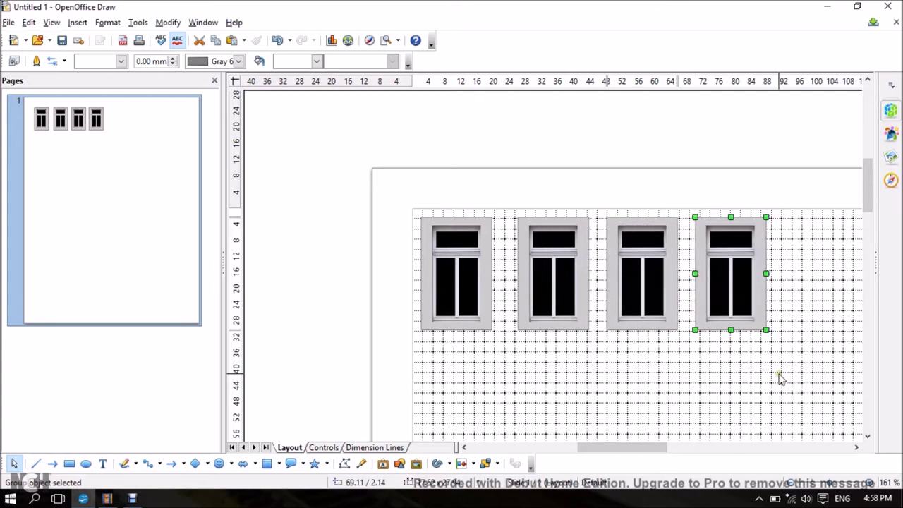
right_click(778, 377)
left_click(817, 370)
key("Right")
key("Right")
key("Right")
key("Right")
key("Right")
key("Right")
key("Right")
key("Right")
key("Right")
key("Right")
key("Right")
key("Right")
key("Right")
key("Right")
key("Right")
key("Right")
key("Right")
key("Right")
key("Right")
key("Right")
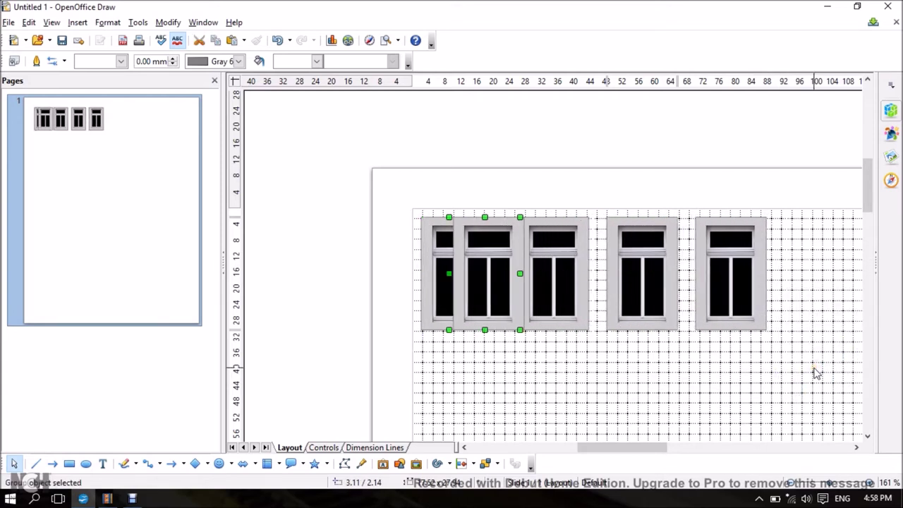
key("Right")
key("Right")
key("Right")
key("Right")
key("Right")
key("Right")
key("Right")
key("Right")
key("Right")
key("Right")
key("Right")
key("Right")
key("Right")
key("Right")
key("Right")
key("Right")
key("Right")
key("Right")
key("Right")
key("Right")
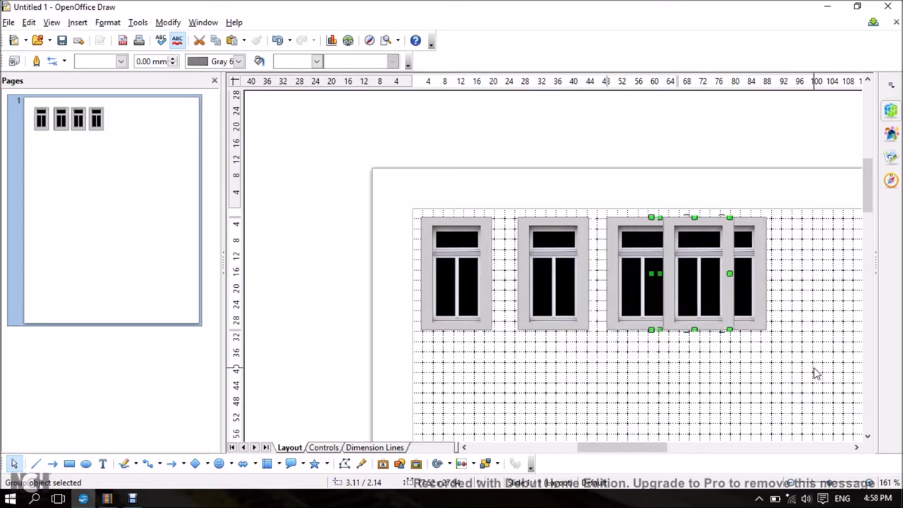
key("Right")
key("Right")
key("Right")
key("Right")
key("Right")
key("Right")
key("Right")
key("Right")
key("Right")
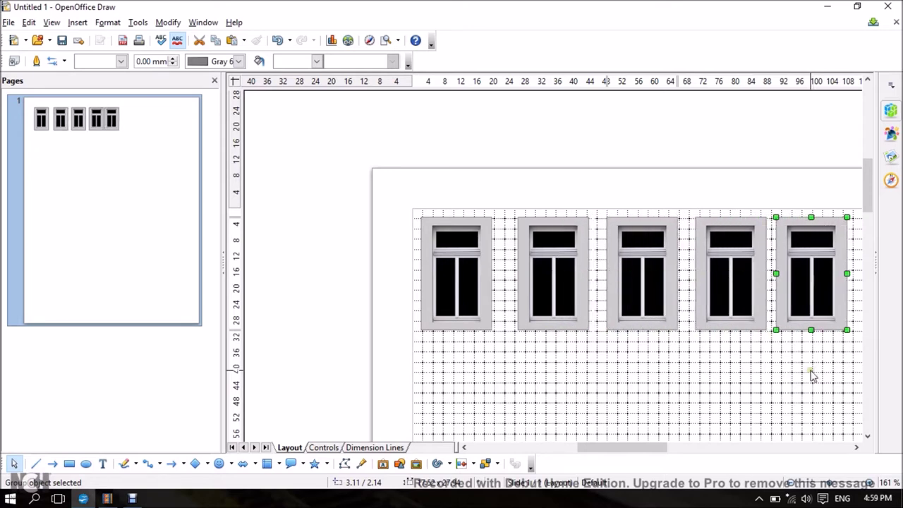
left_click(760, 372)
- Paste a sixth window group and place it at the row's end near 113.11/2.14
right_click(760, 372)
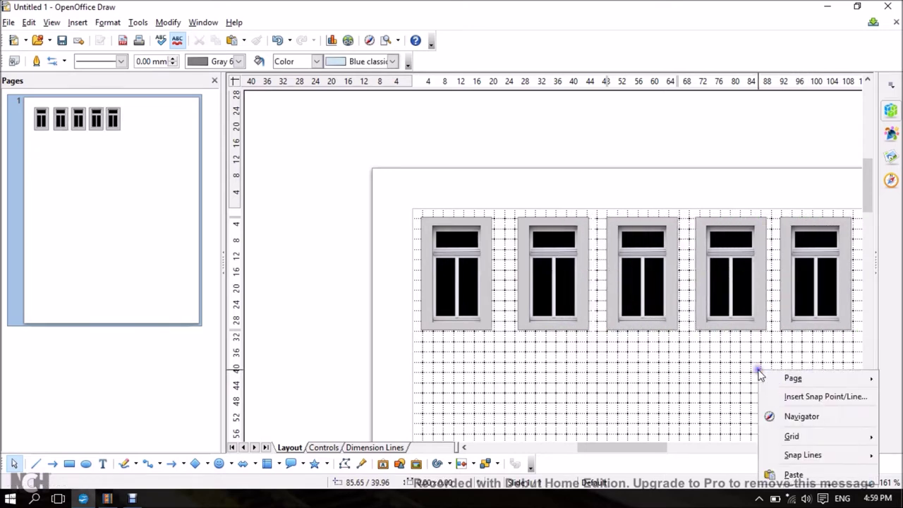
left_click(791, 474)
key("Right")
key("Right")
key("Right")
key("Right")
key("Right")
key("Right")
key("Right")
key("Right")
key("Right")
key("Right")
key("Right")
key("Right")
key("Right")
key("Right")
key("Right")
key("Right")
key("Right")
key("Right")
key("Right")
key("Right")
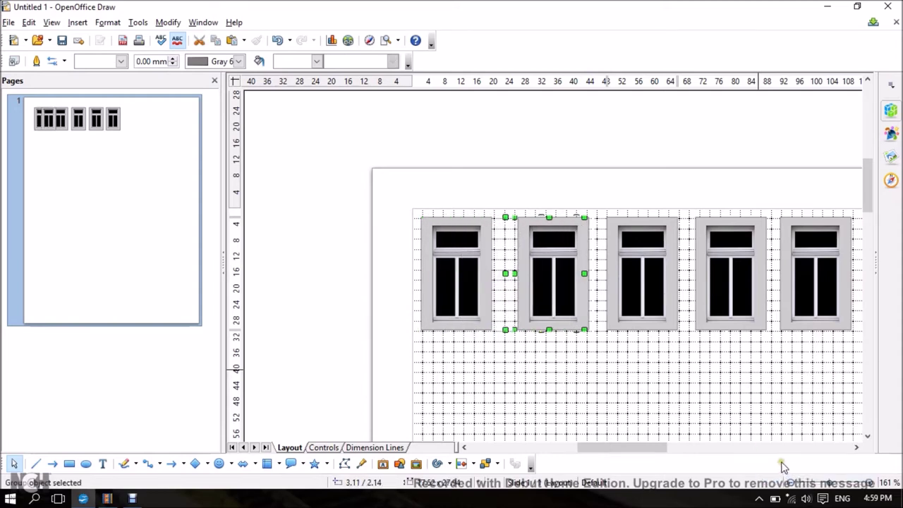
key("Right")
key("Right")
key("Right")
key("Right")
key("Right")
key("Right")
key("Right")
key("Right")
key("Right")
key("Right")
key("Right")
key("Right")
key("Right")
key("Right")
key("Right")
key("Right")
key("Right")
key("Right")
key("Right")
key("Right")
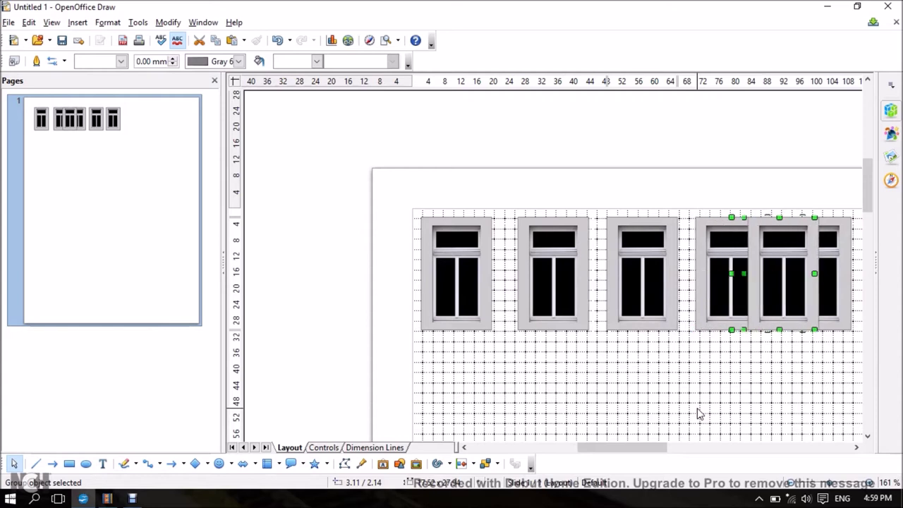
key("Right")
key("Right")
key("Right")
key("Right")
key("Right")
key("Right")
key("Right")
key("Right")
key("Right")
key("Right")
key("Right")
key("Right")
key("Right")
key("Right")
key("Right")
key("Right")
key("Right")
key("Right")
key("Right")
key("Right")
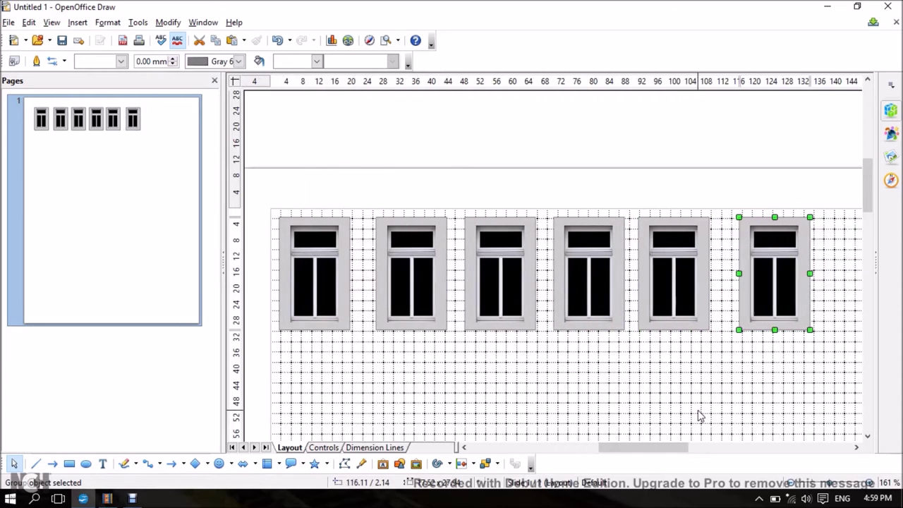
key("Left")
key("Left")
key("Left")
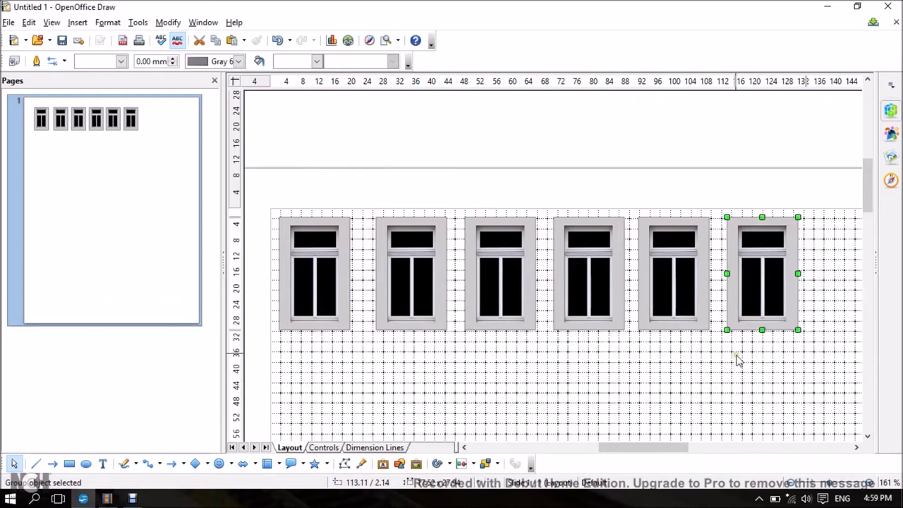
left_click(700, 370)
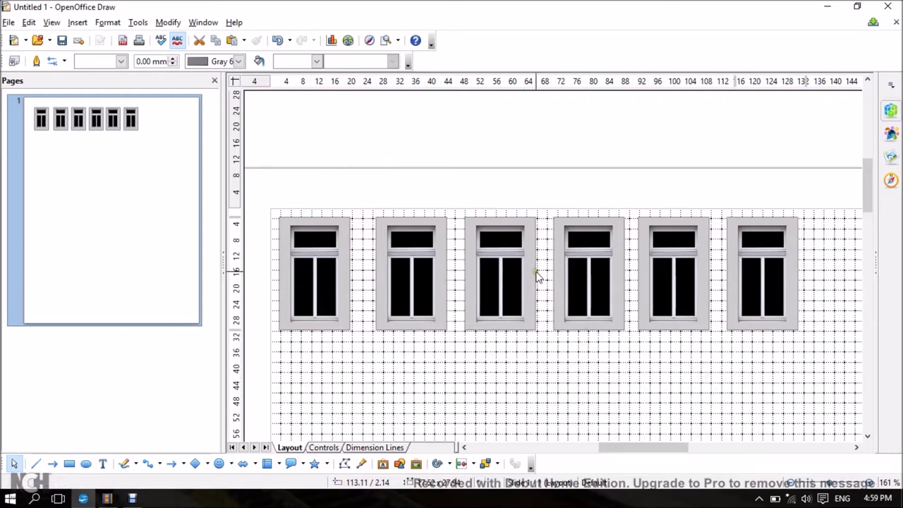
left_click(9, 23)
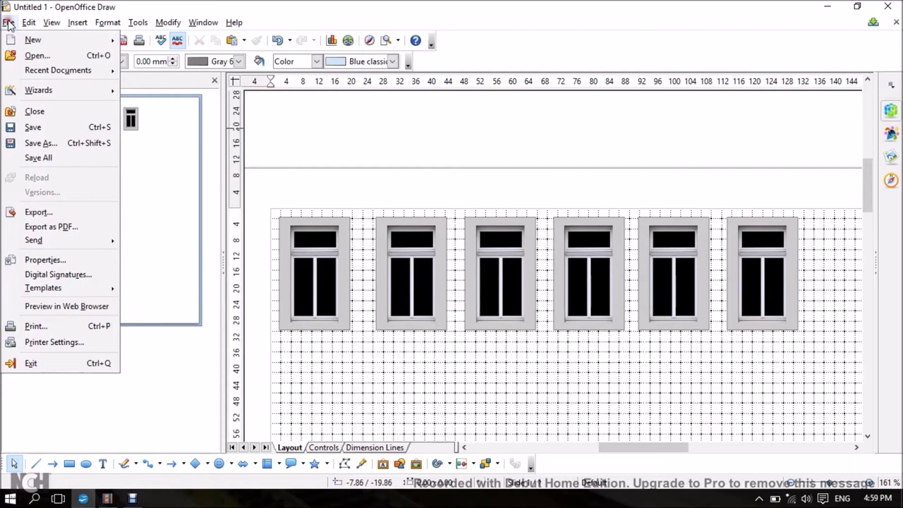
- Save the drawing under the new name 'Windows' via Save As
left_click(44, 144)
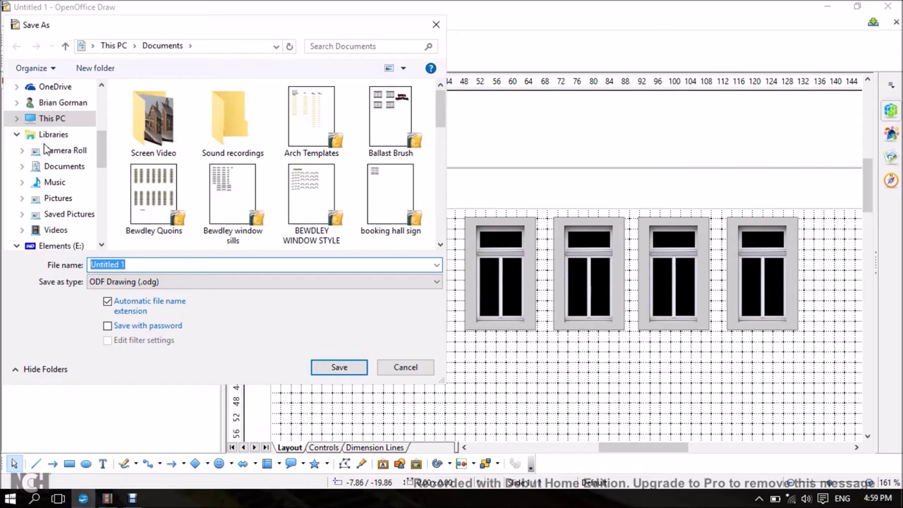
left_click(148, 265)
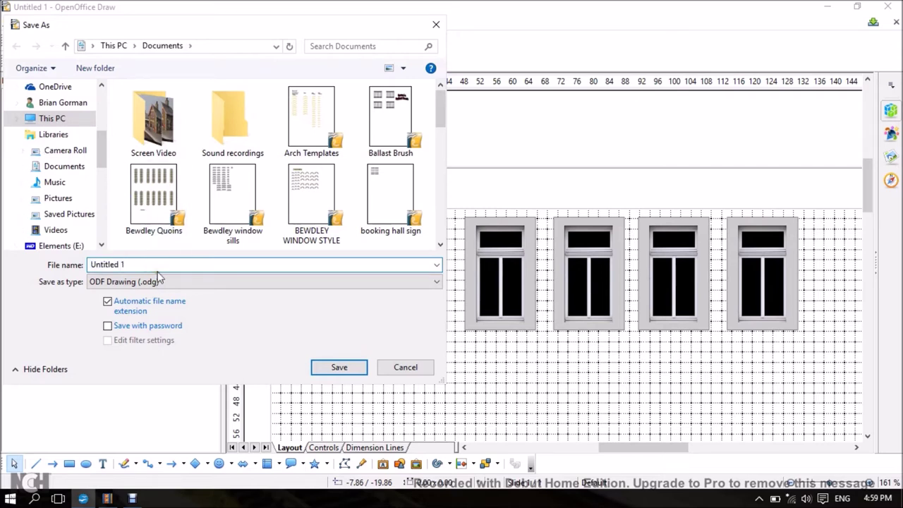
key("BackSpace")
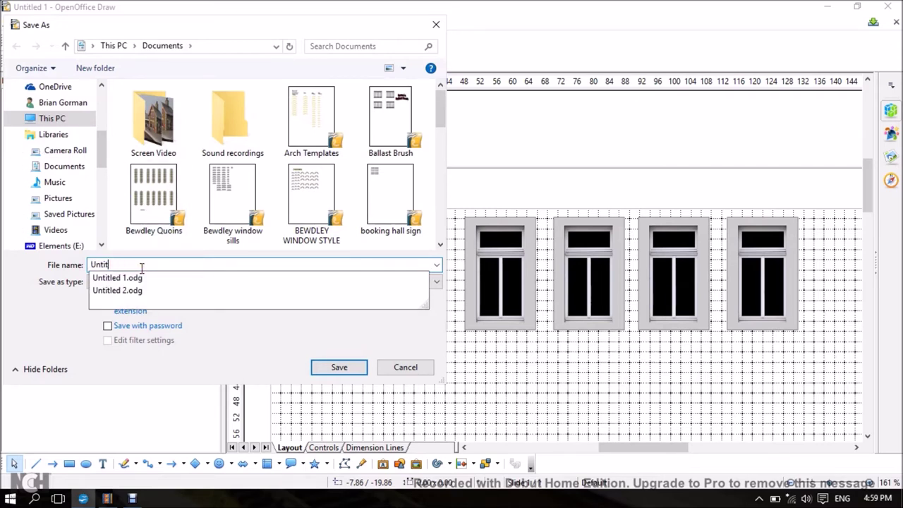
key("BackSpace")
key("BackSpace")
key("BackSpace")
key("BackSpace")
key("BackSpace")
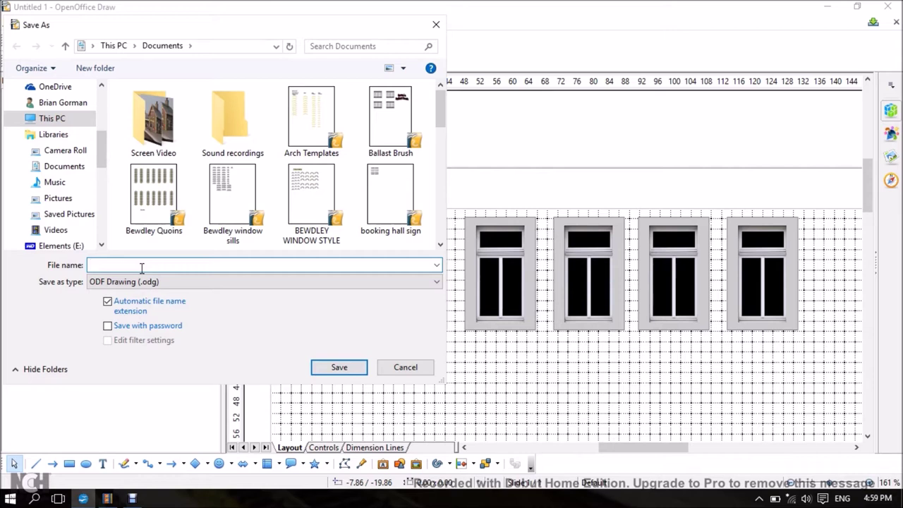
type("Windows")
left_click(339, 365)
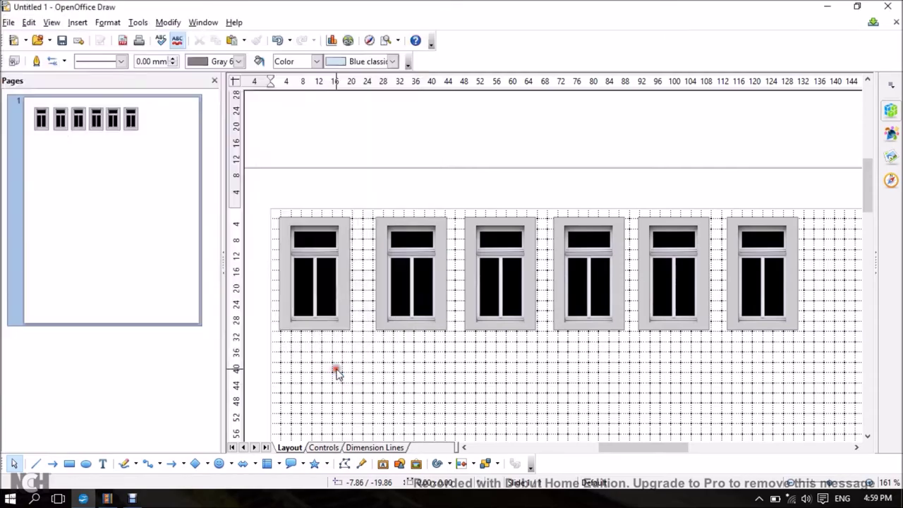